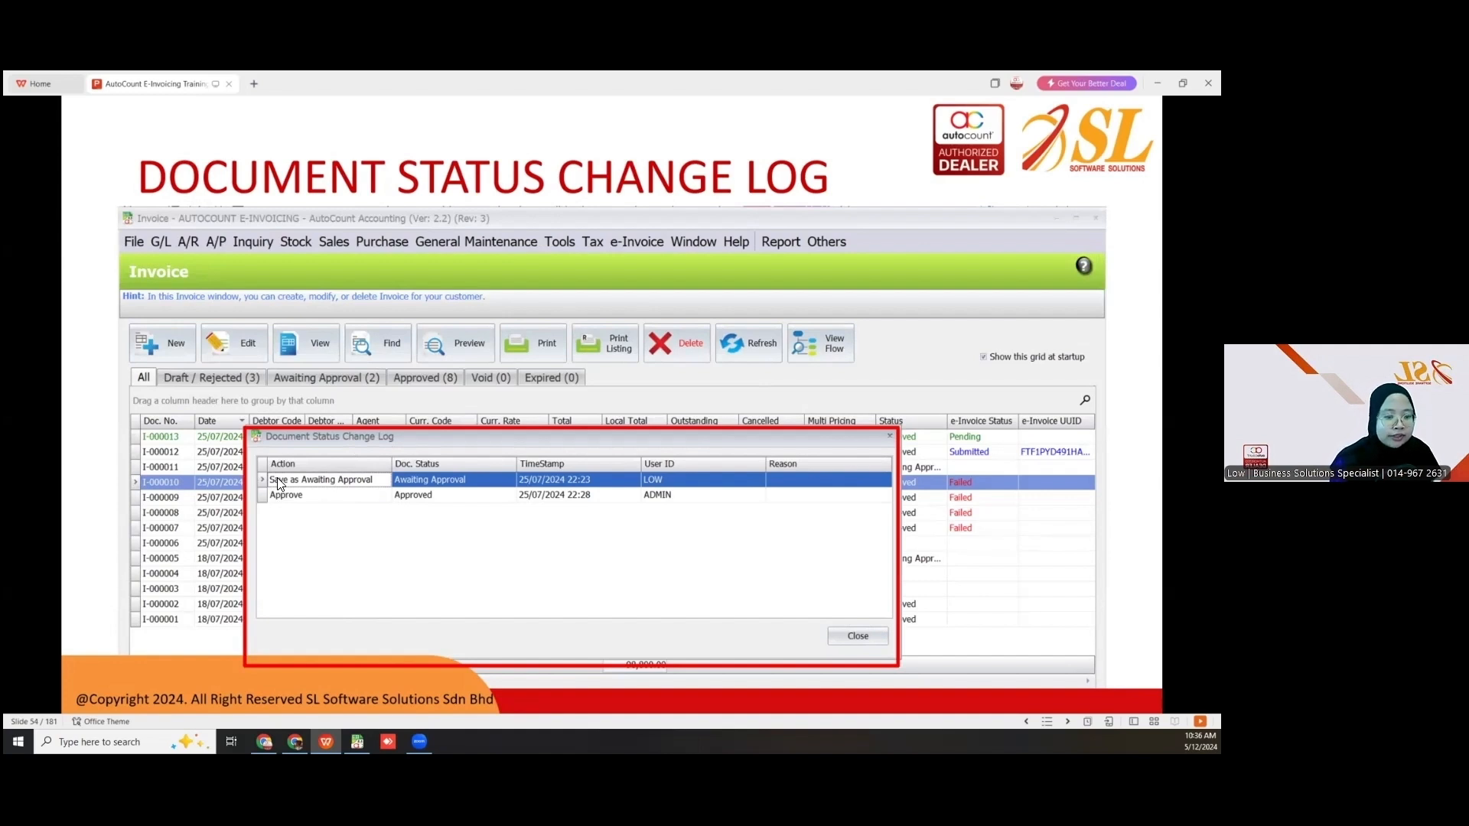
- Advance the training presentation to the slide on approval by multiple select
key("Page_Down")
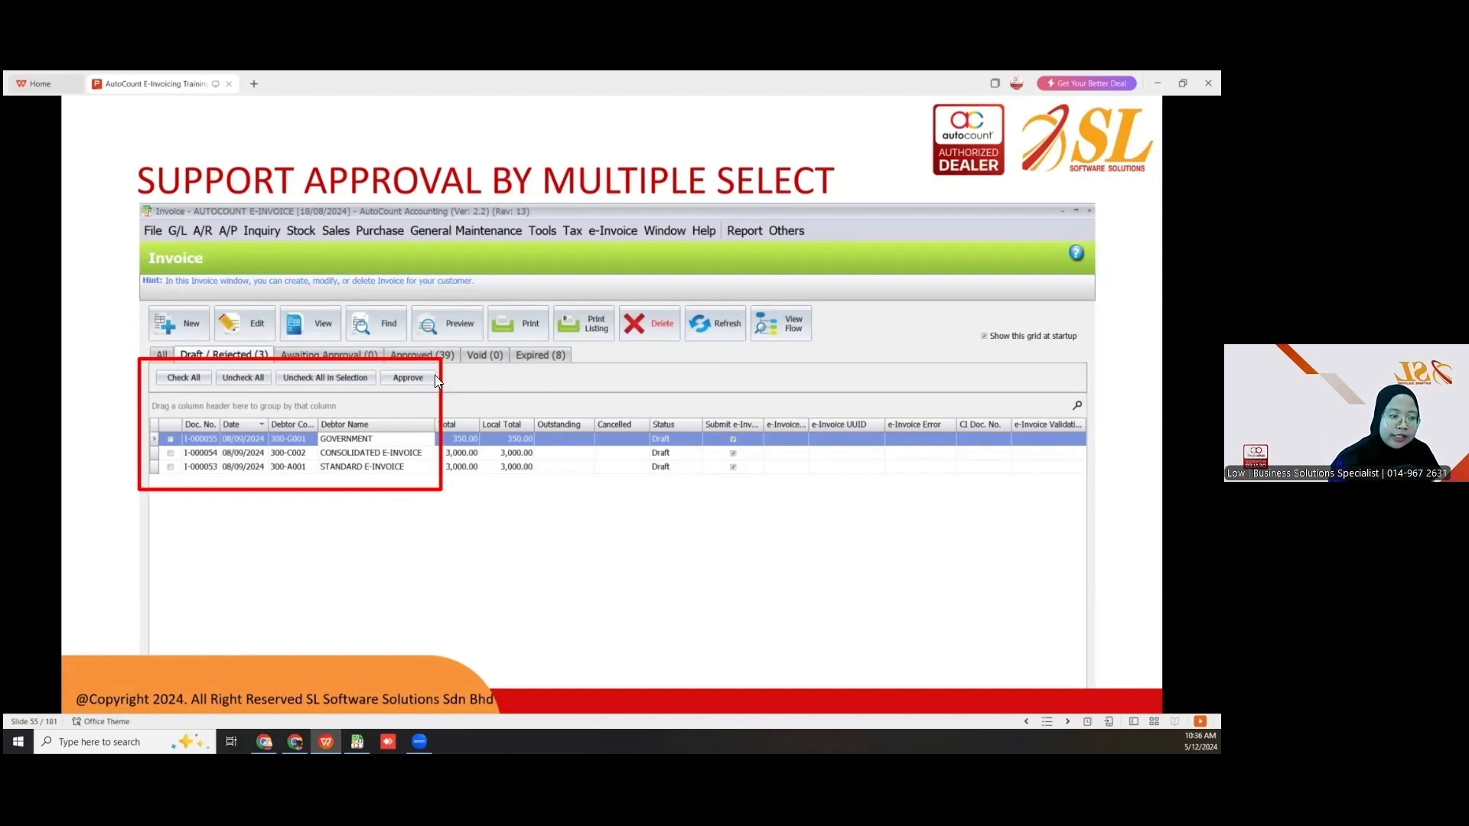
left_click(421, 574)
scroll(421, 574, "up", 1)
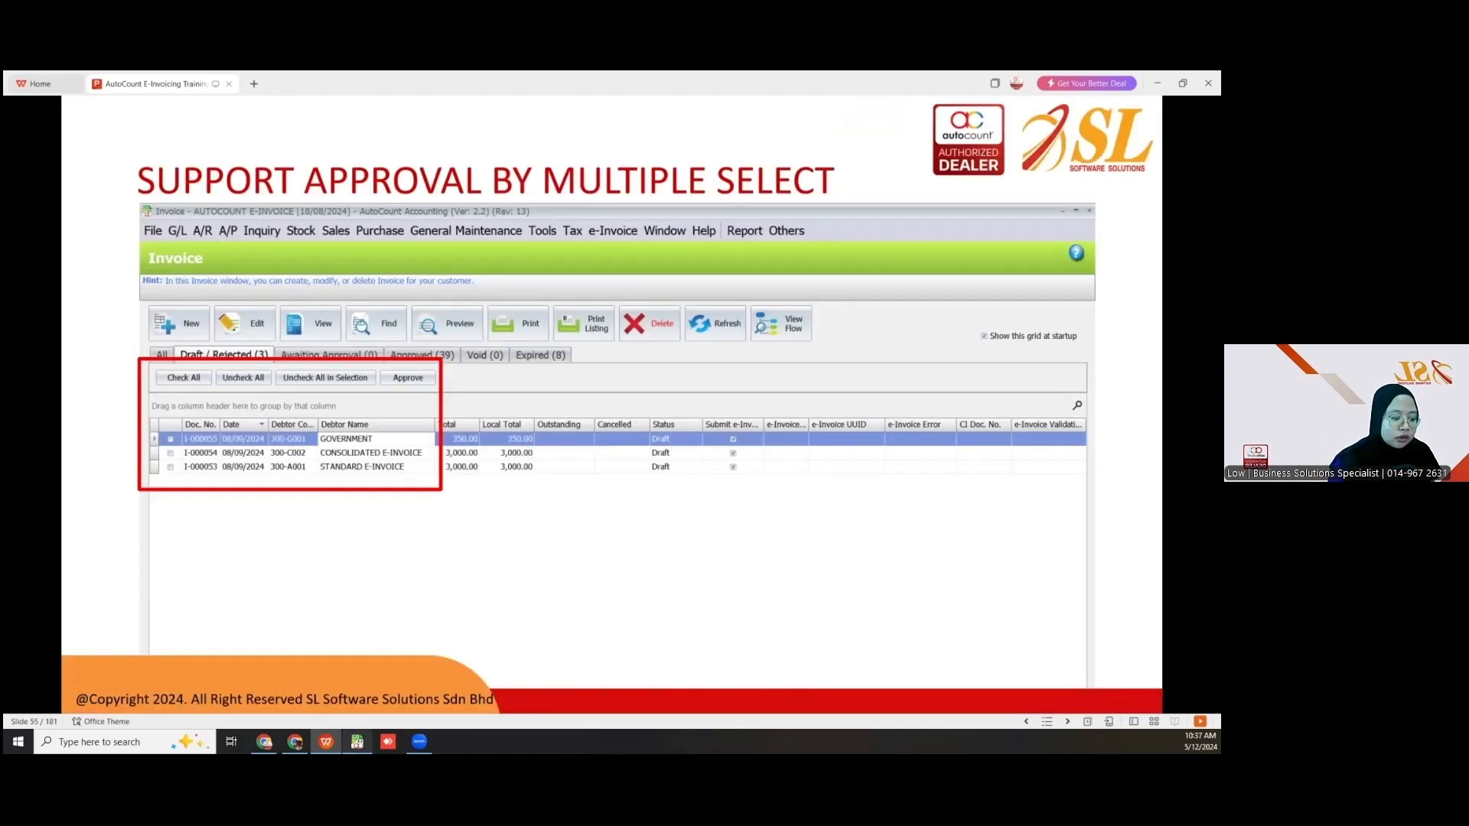
- Switch to AutoCount Accounting, open the sales Invoice list and inspect the approval options of a blank new invoice as ADMIN
left_click(358, 741)
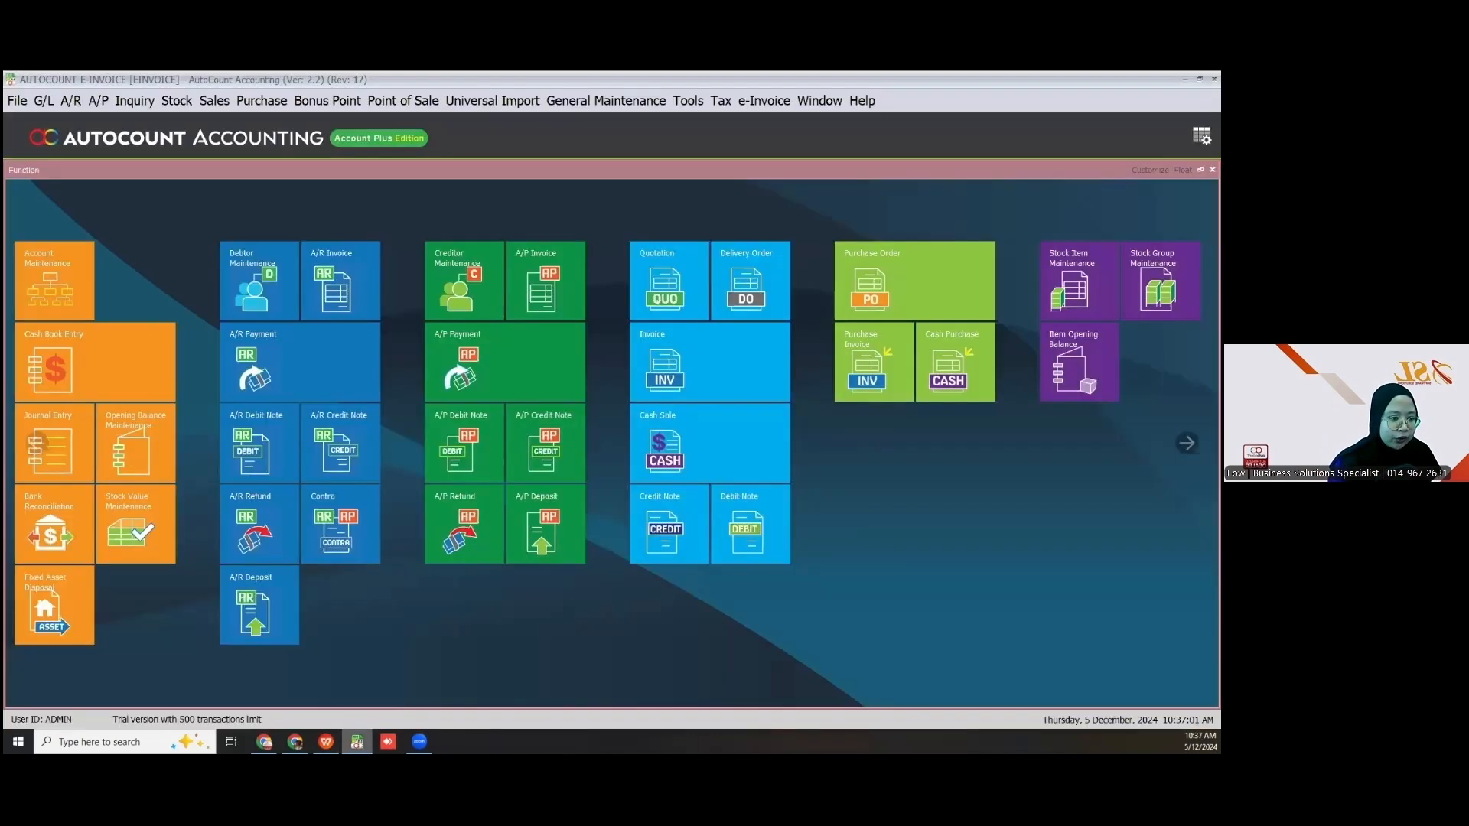
left_click(214, 101)
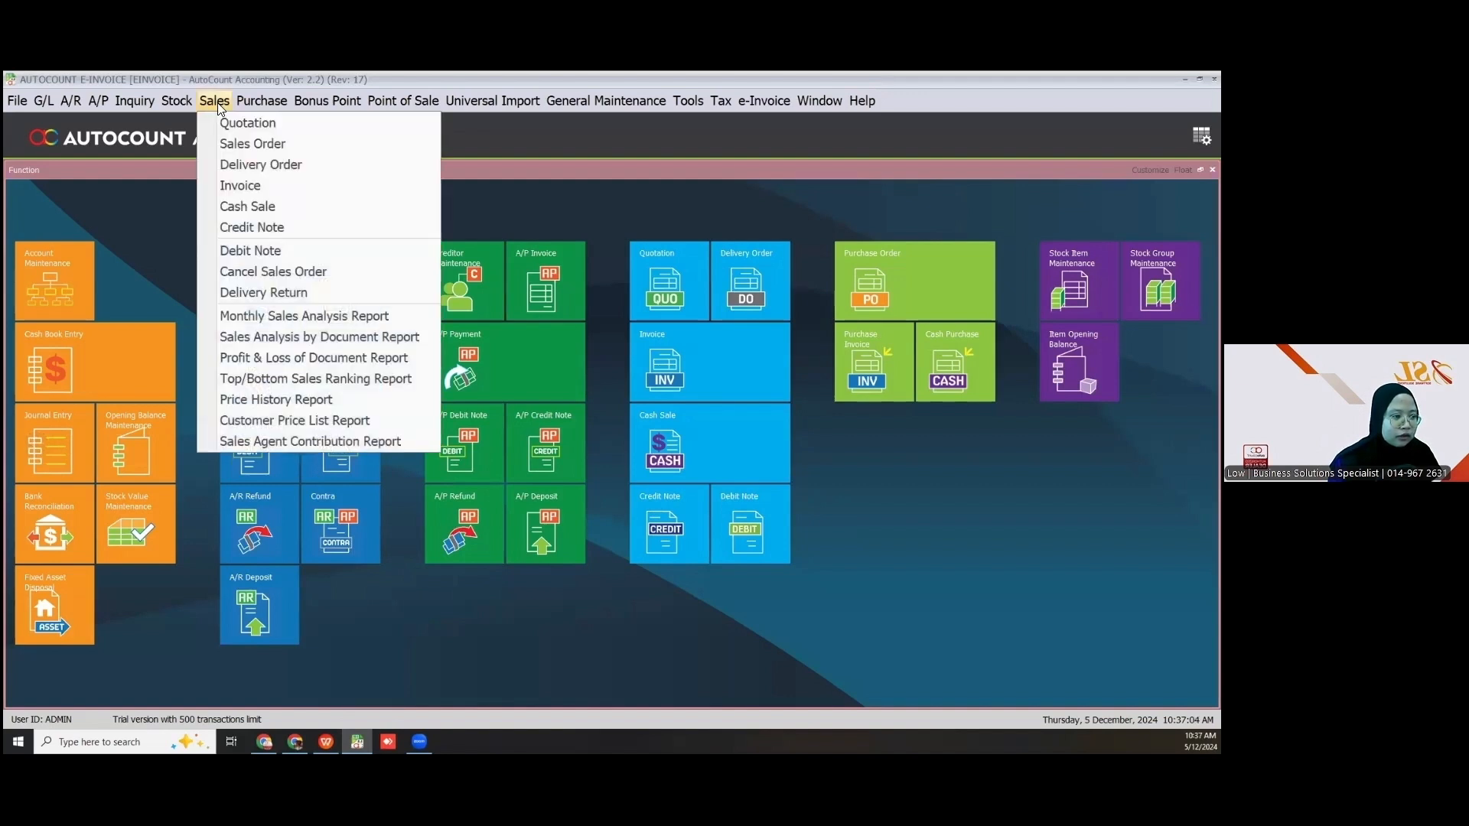
left_click(248, 188)
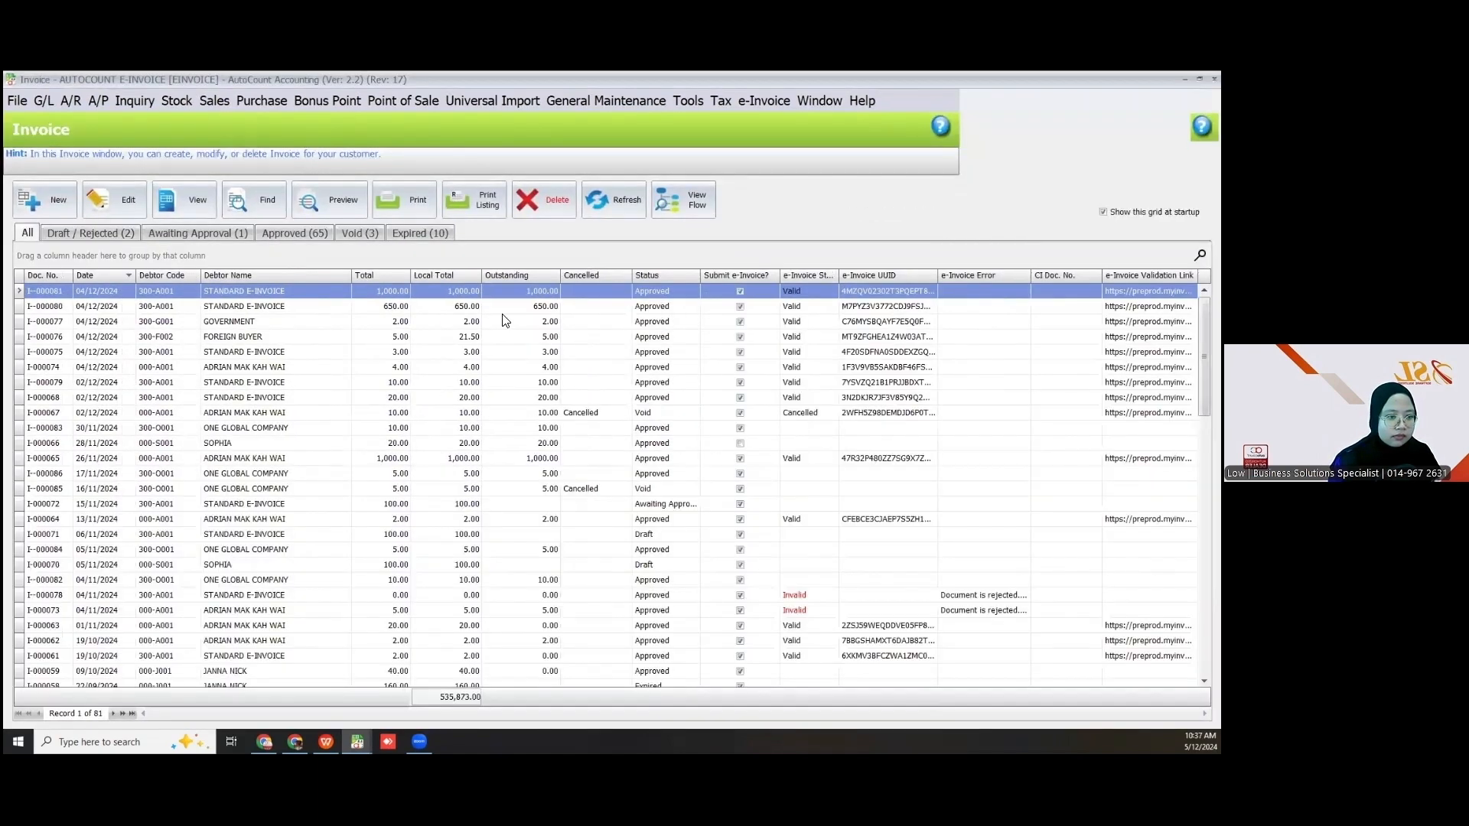
left_click(45, 205)
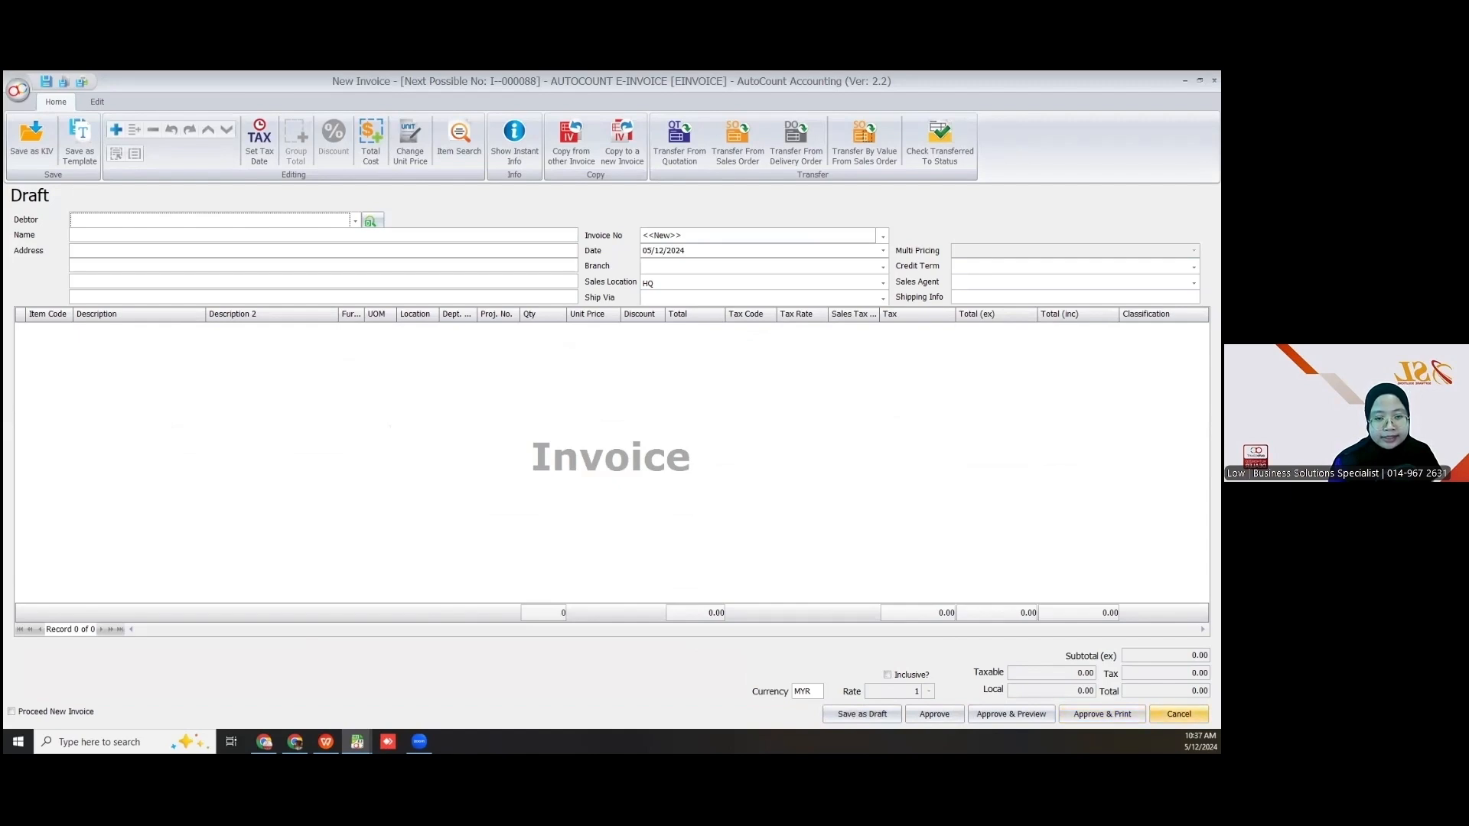
left_click(1215, 81)
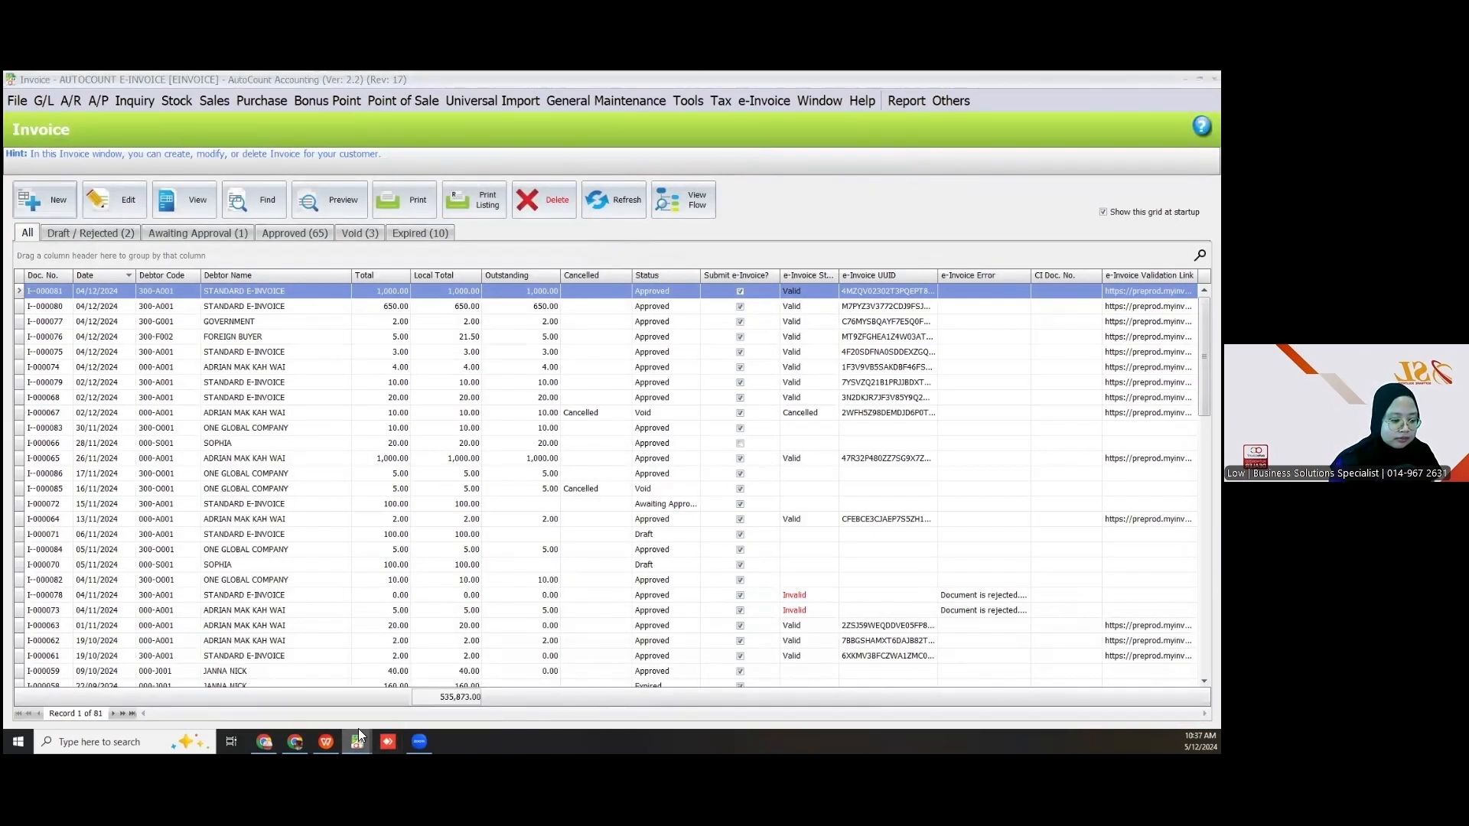
- Launch another AutoCount Accounting window and log in with the other user's ID and account password
right_click(358, 736)
left_click(367, 680)
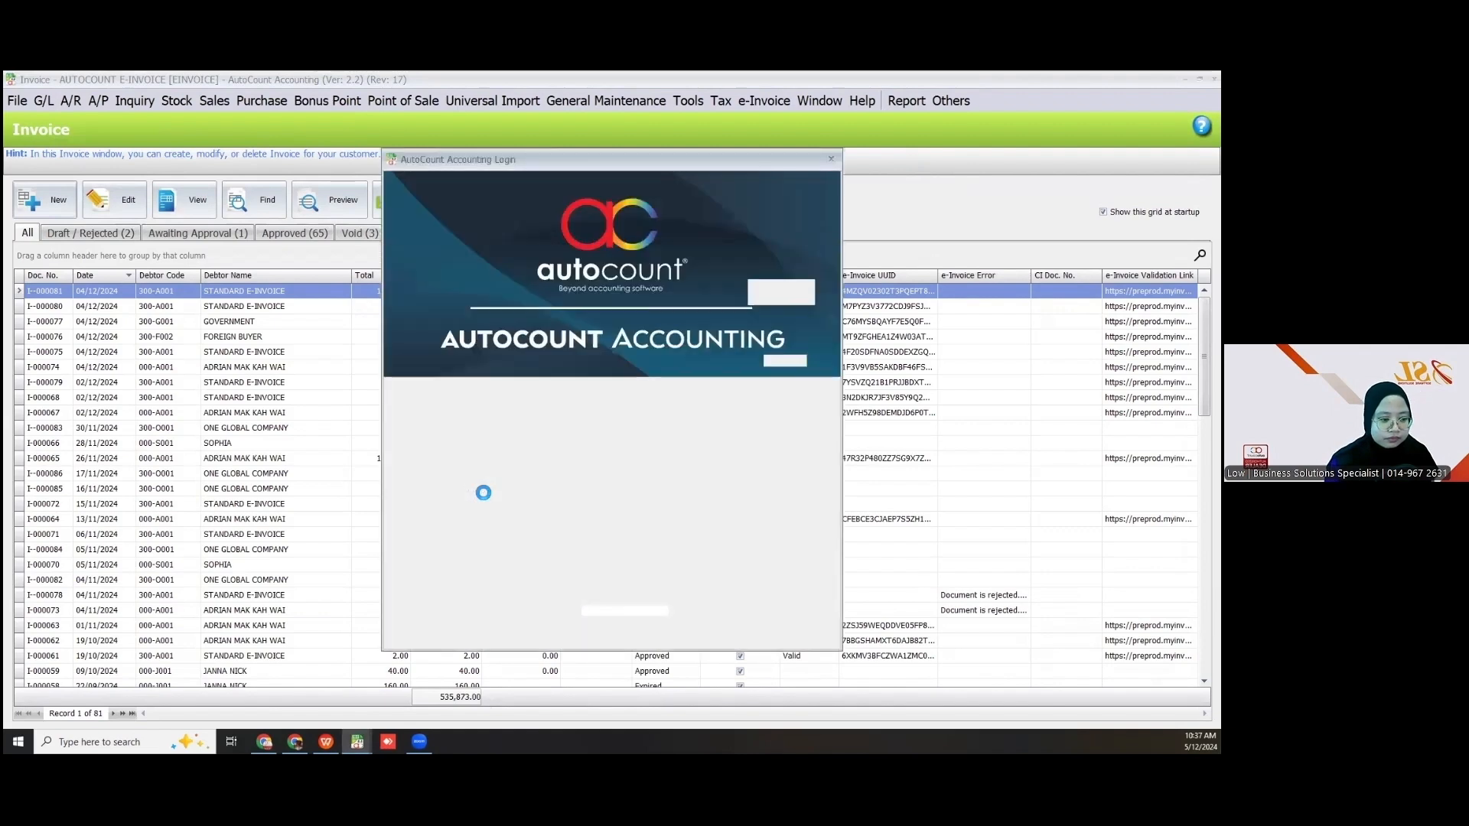
double_click(610, 588)
type("KAMIL")
key("Tab")
type("***")
key("BackSpace")
key("BackSpace")
key("BackSpace")
type("*****")
key("Return")
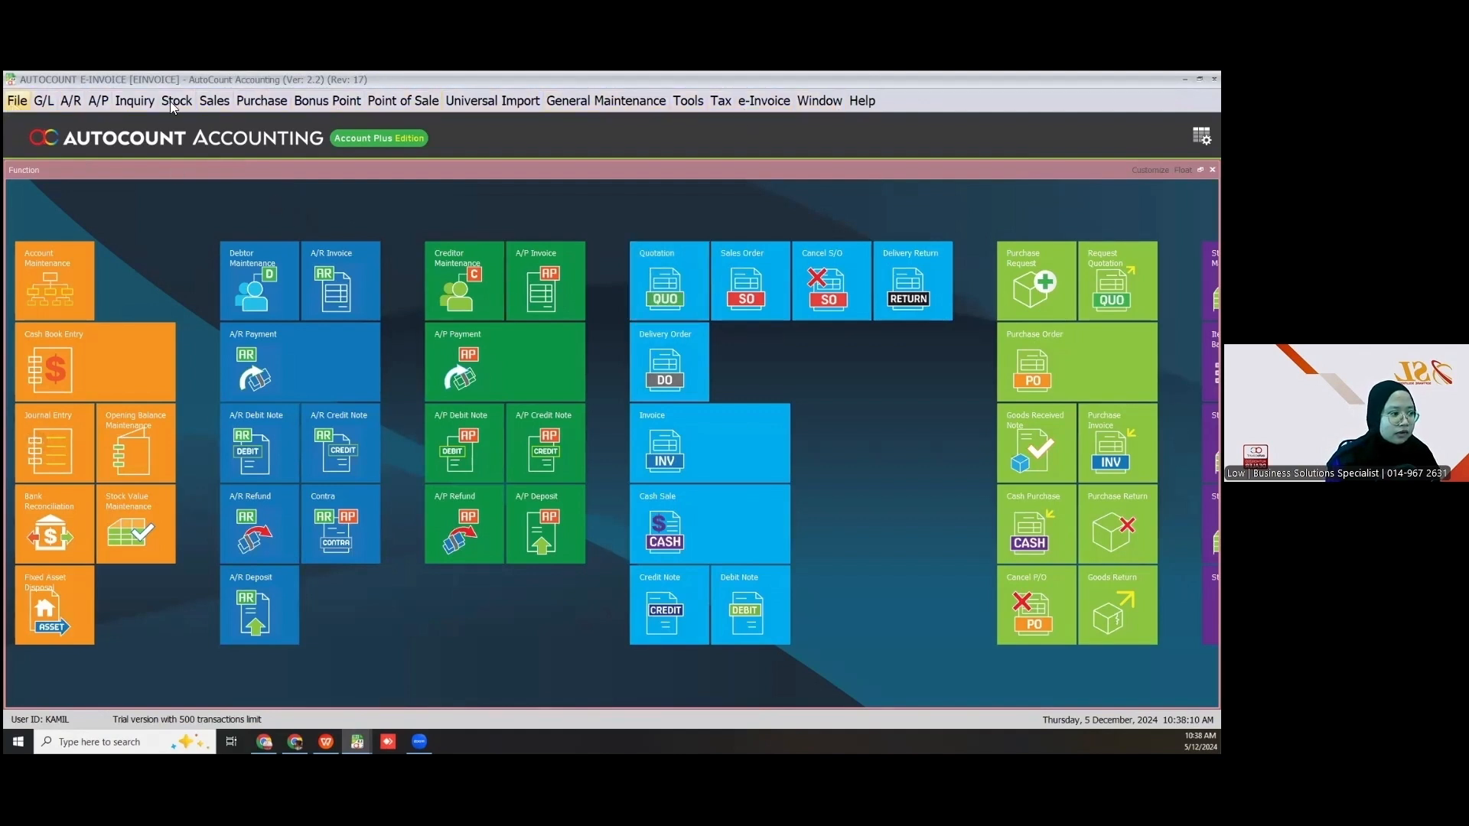
- Open the sales Invoice list in a maximized window and inspect the save and approval options of a blank new invoice
left_click(219, 101)
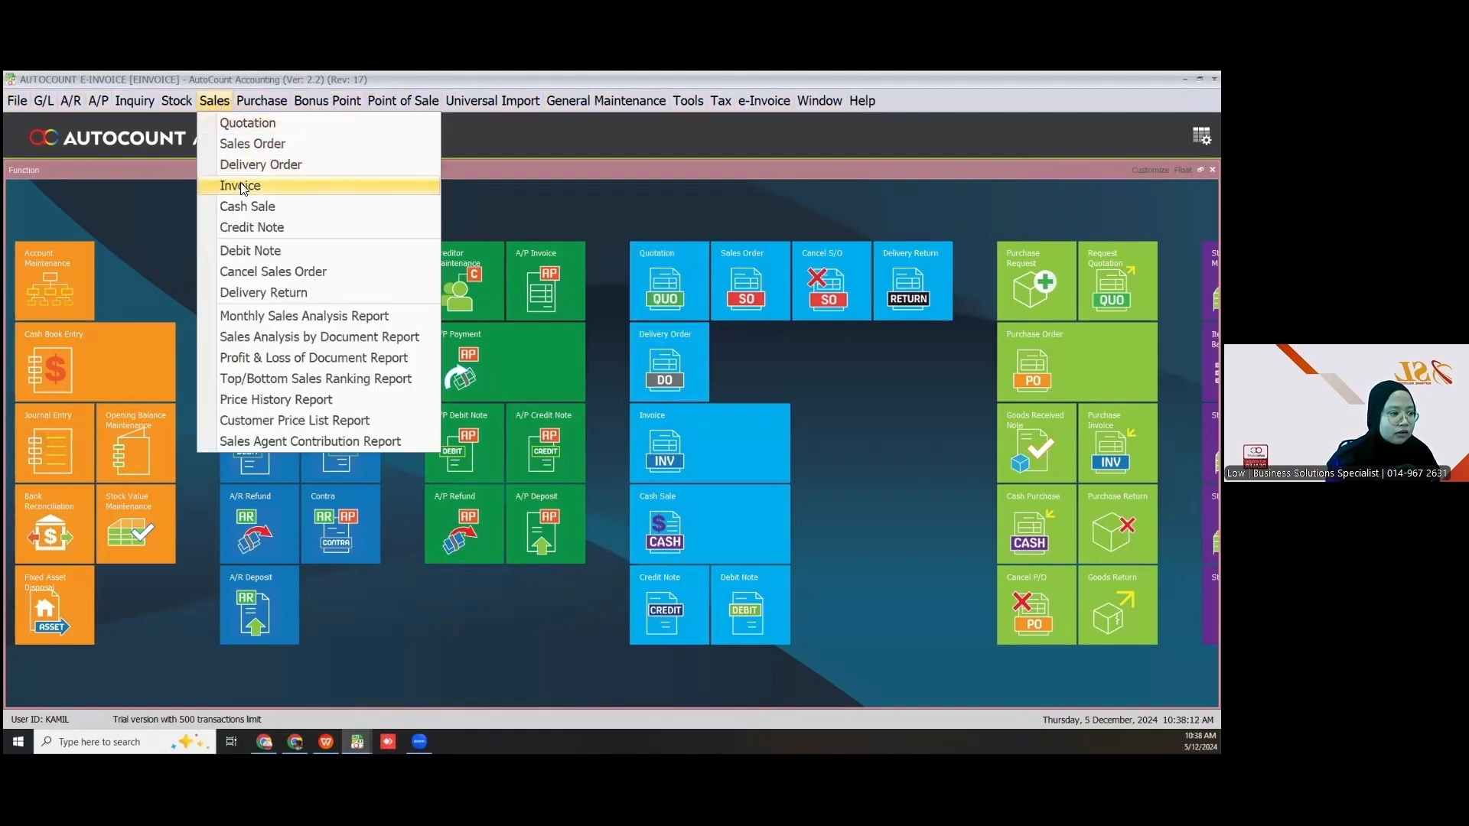
left_click(242, 187)
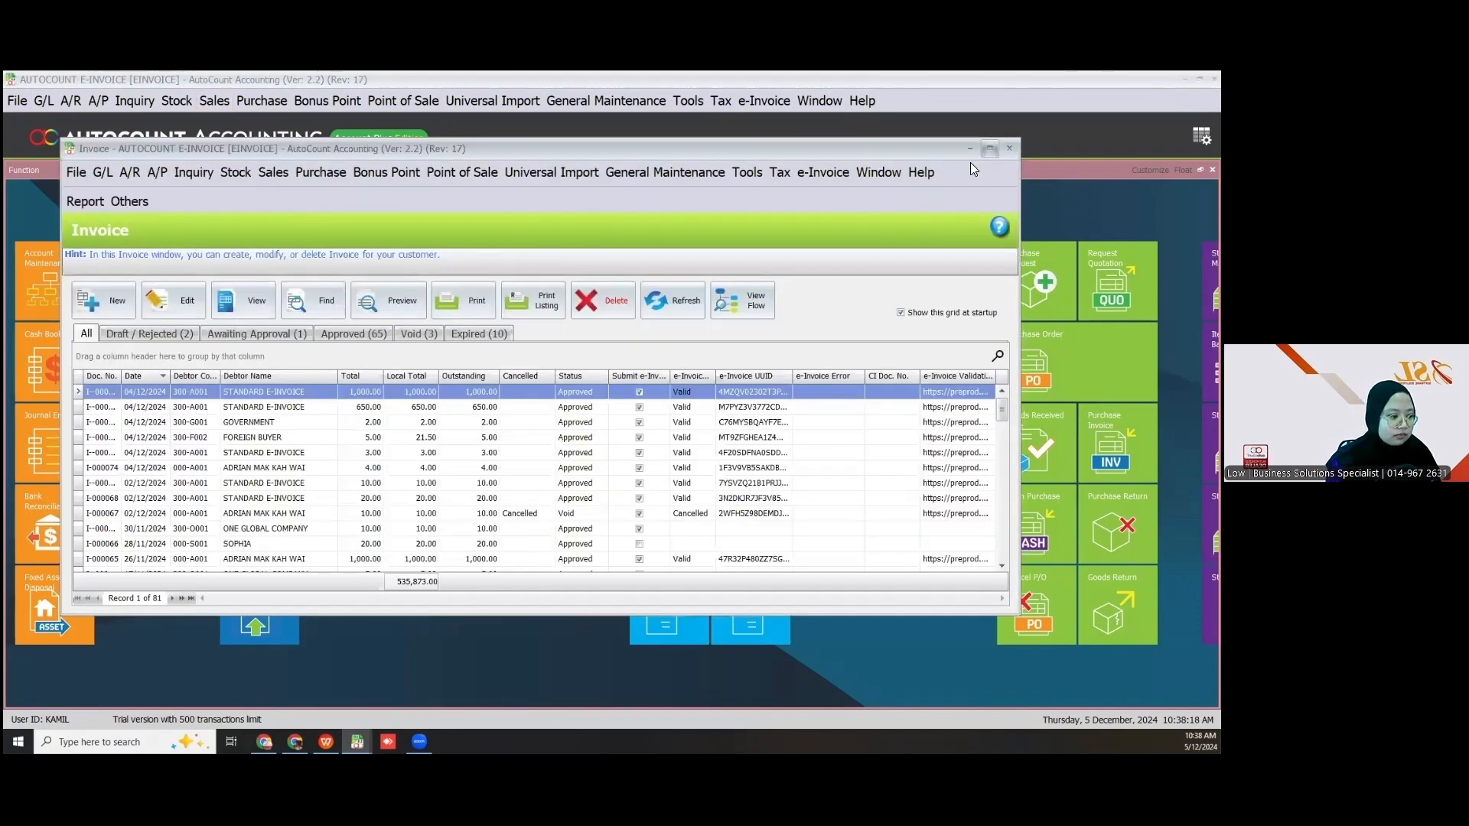
left_click(991, 145)
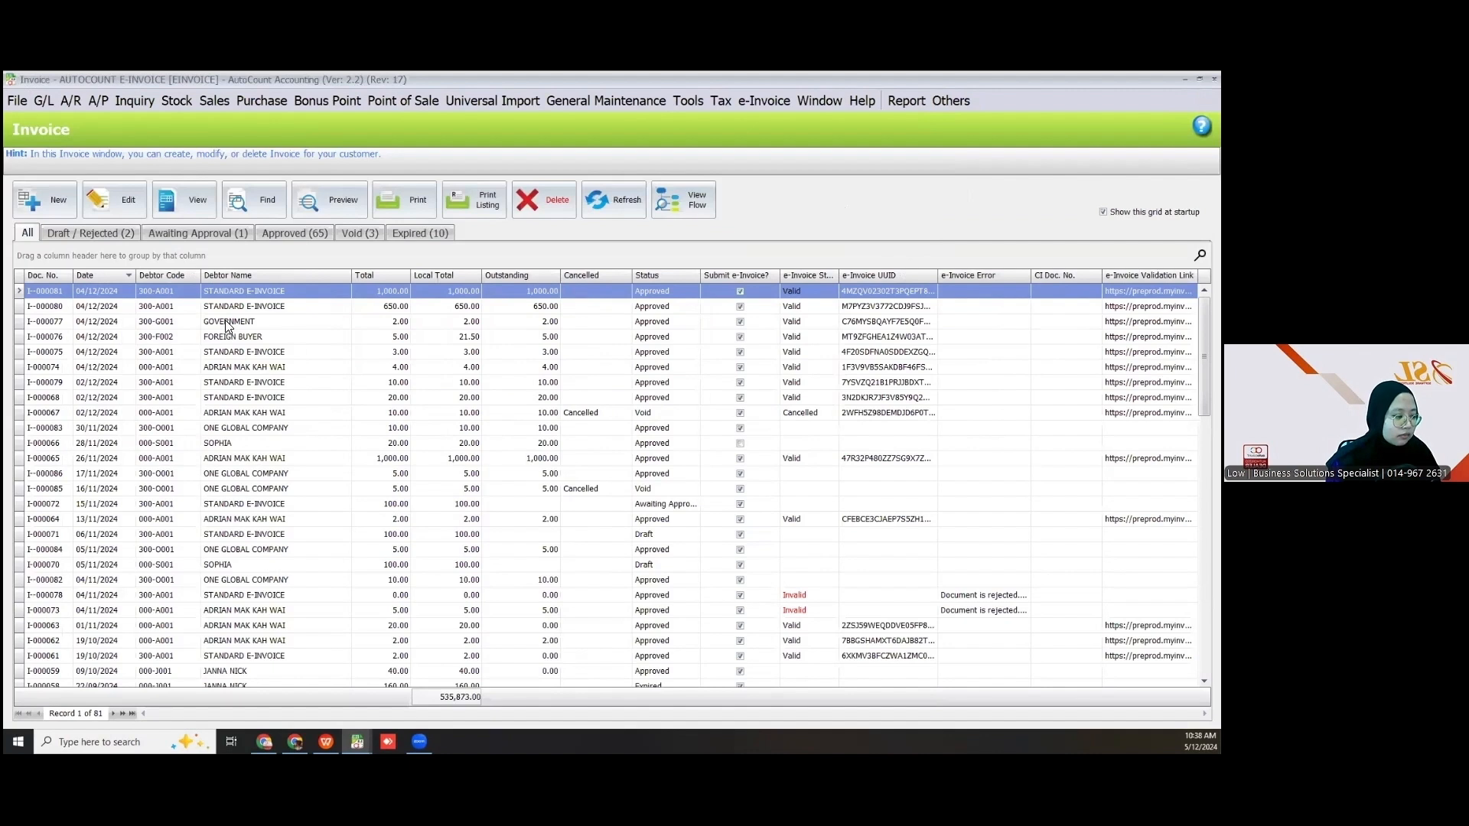
left_click(44, 199)
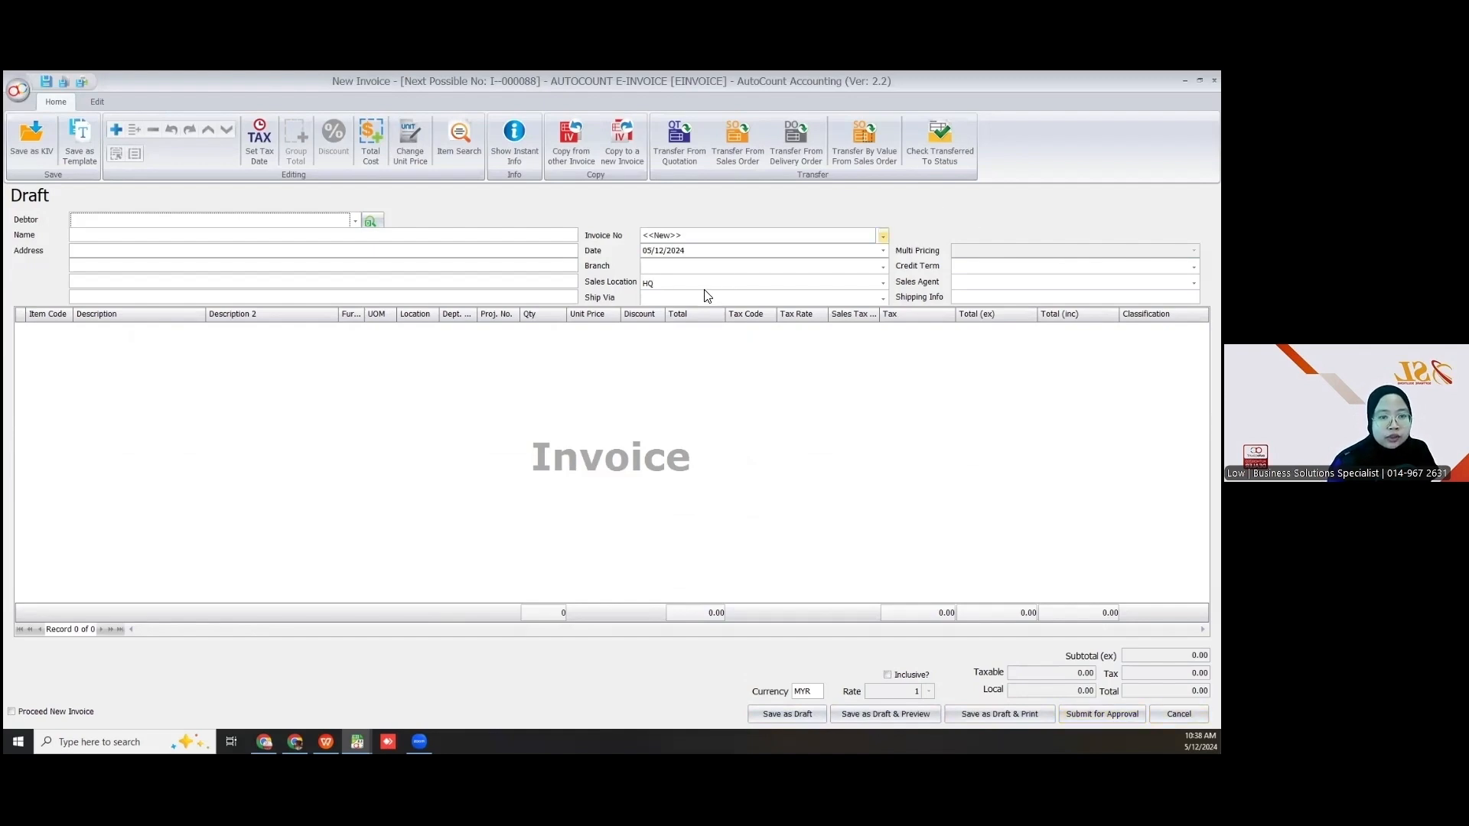
left_click(1213, 79)
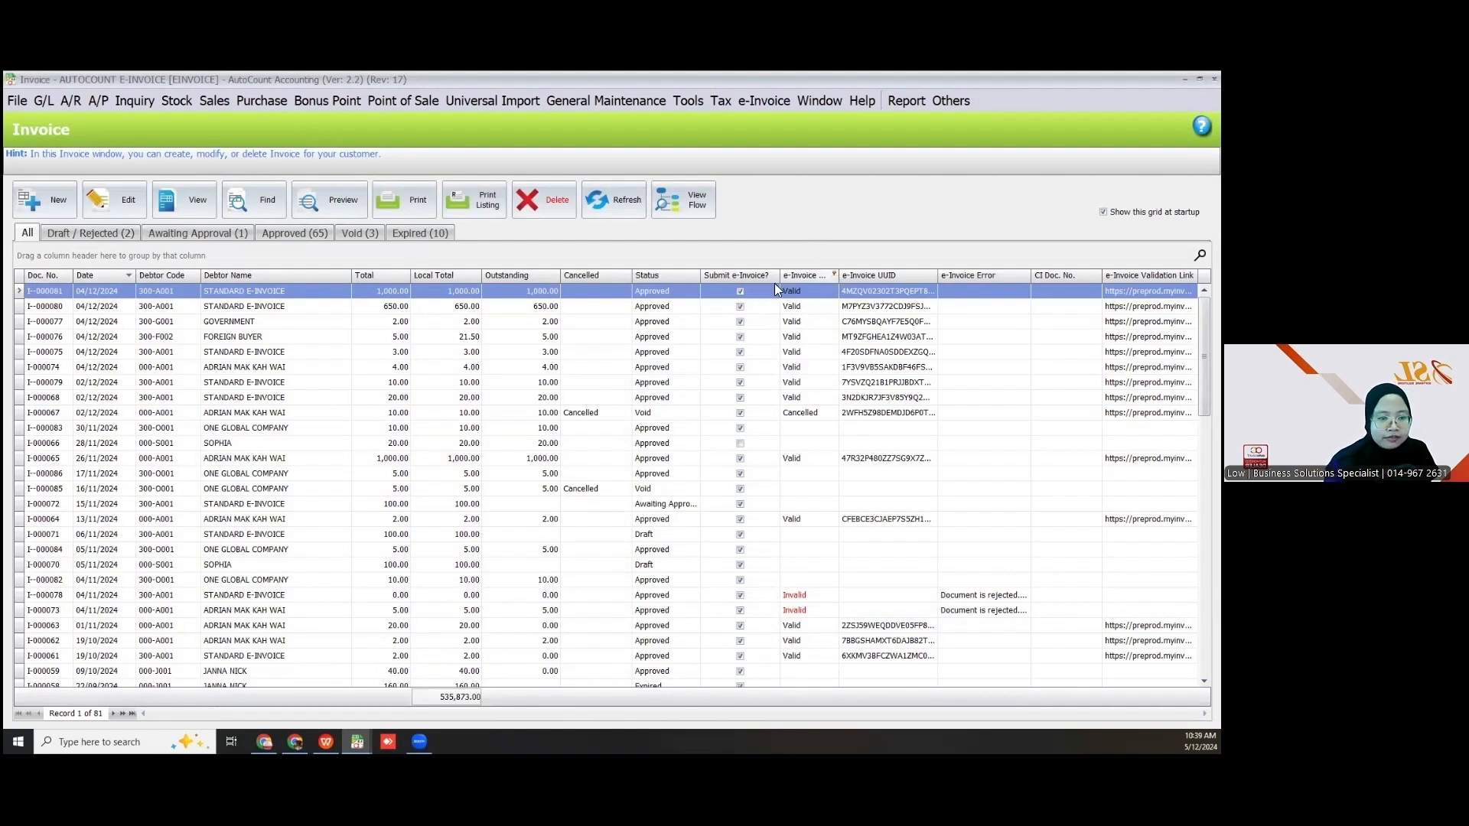
- Widen the e-Invoice Status column and compare the Draft / Rejected and Awaiting Approval invoice lists
left_click_drag(839, 277, 863, 277)
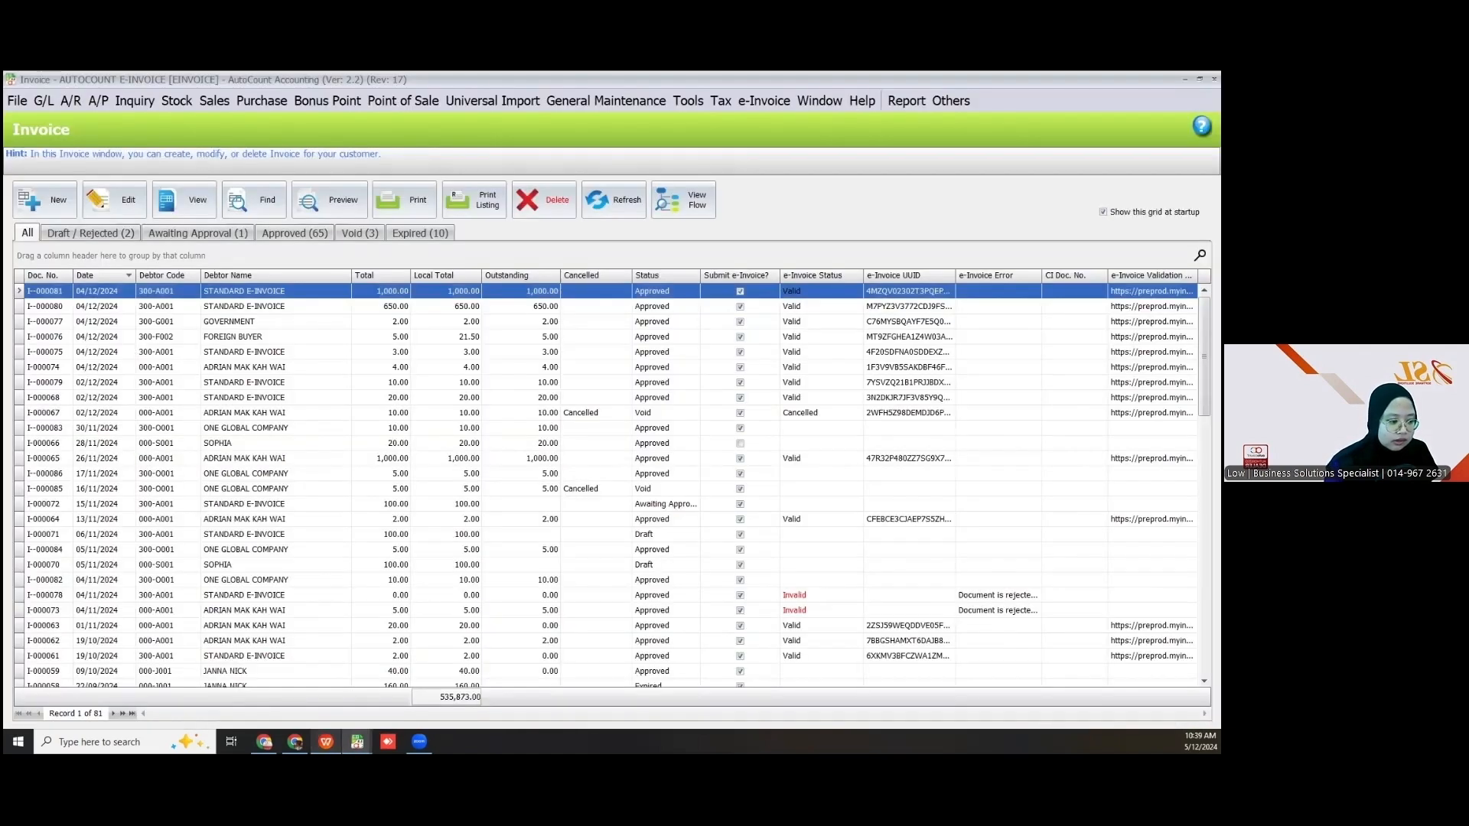
left_click(60, 234)
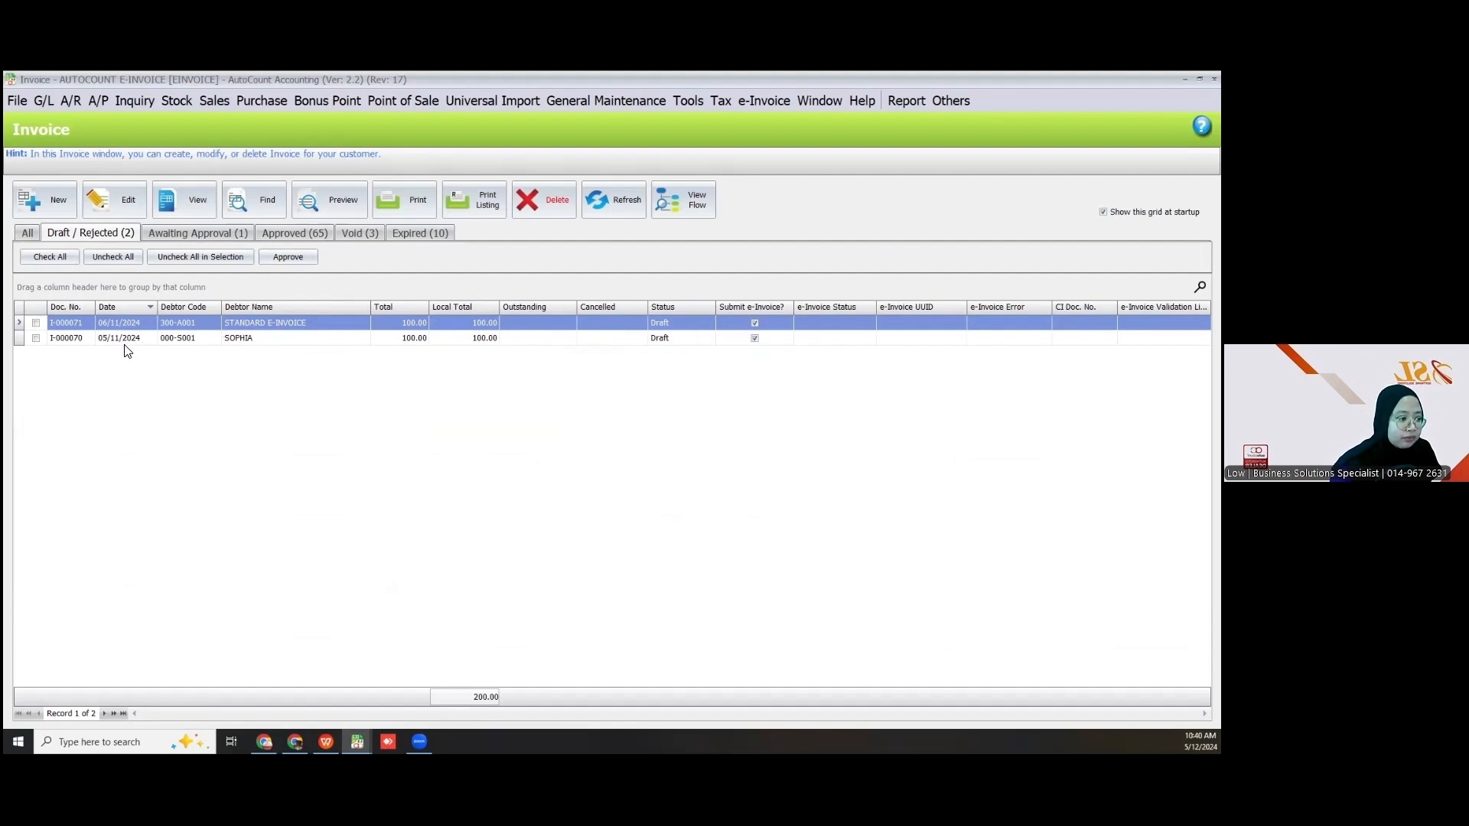
left_click(189, 233)
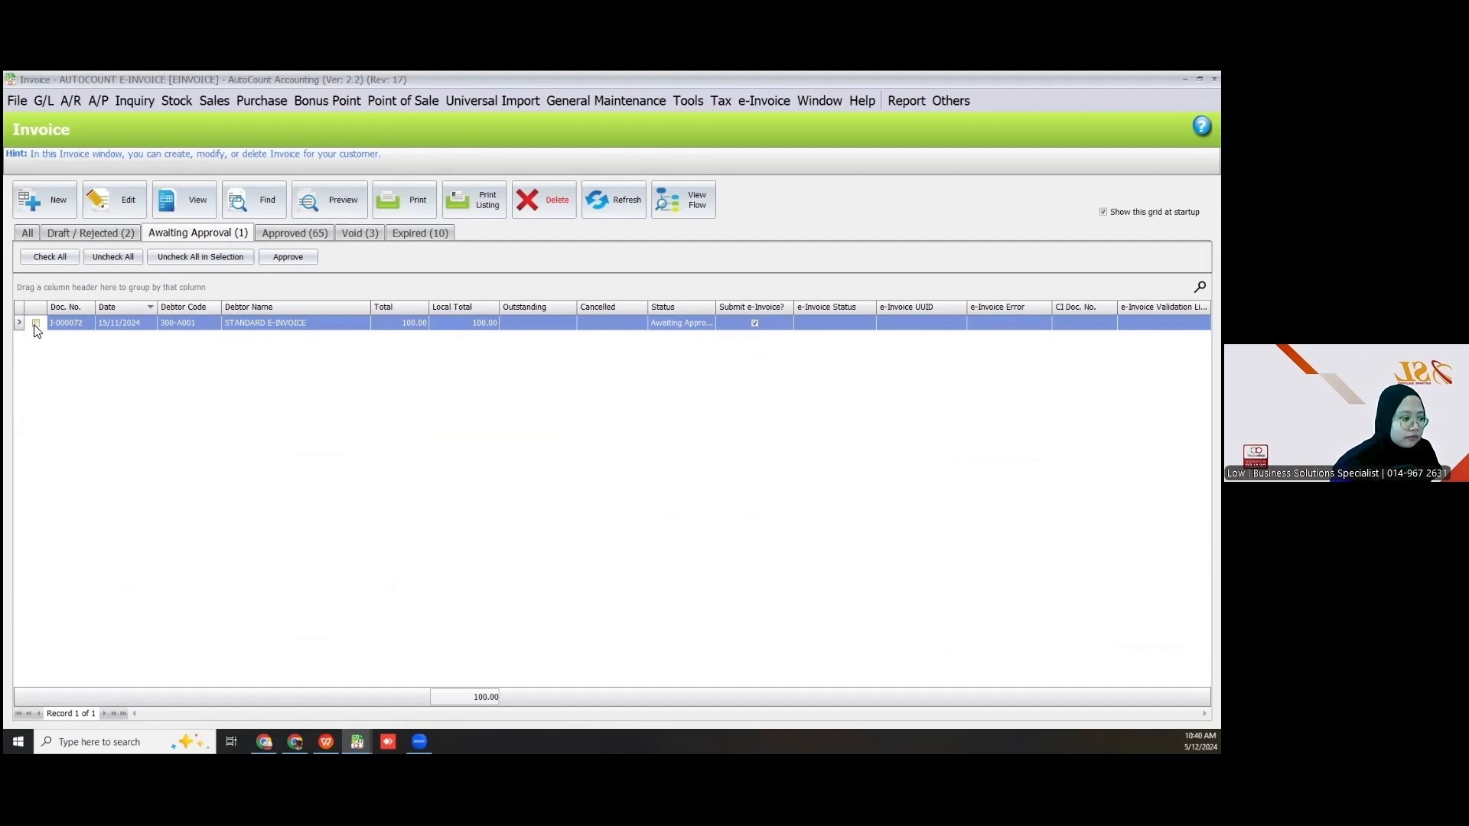
left_click(86, 235)
left_click(171, 234)
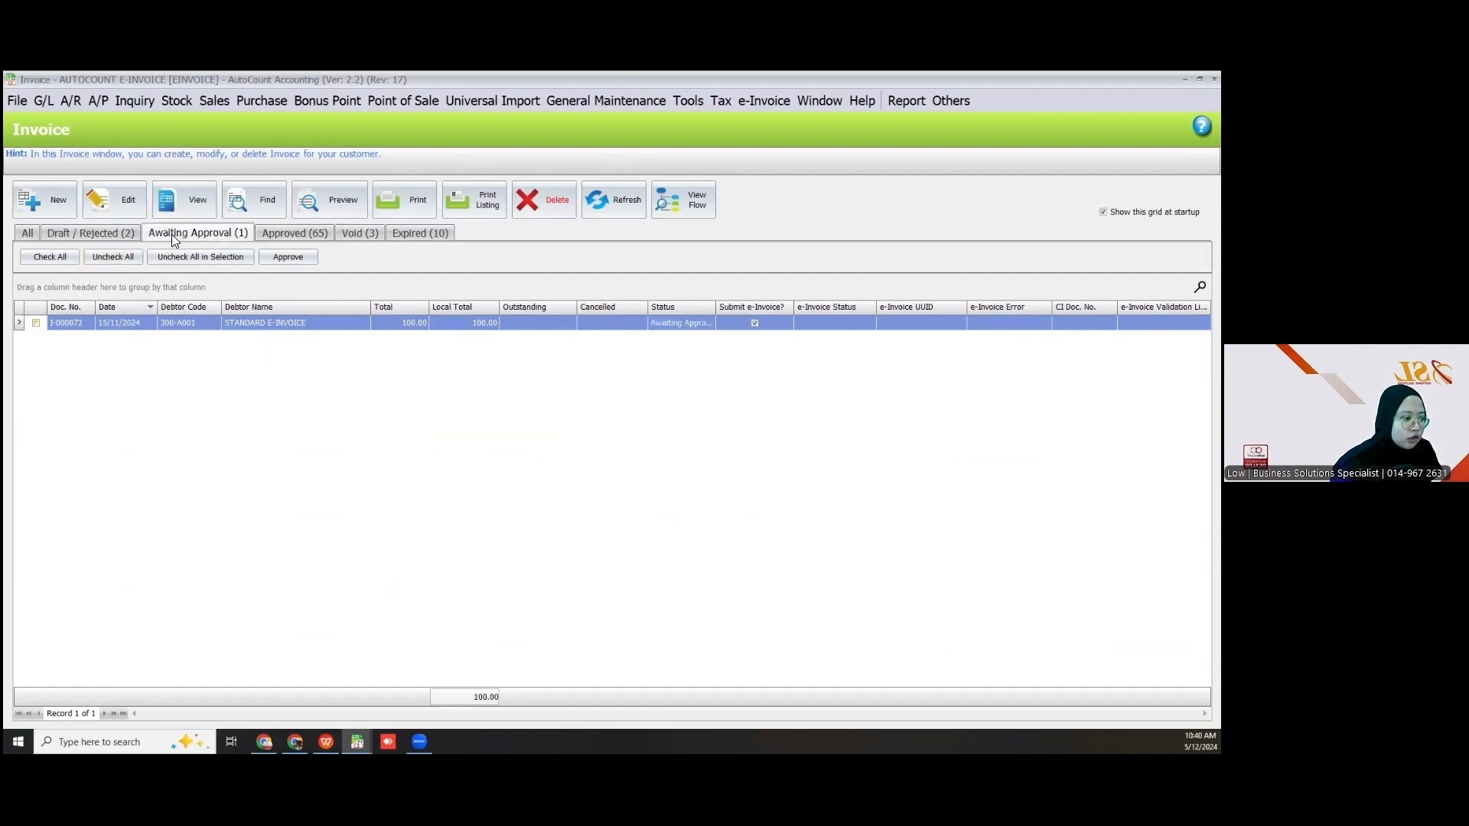
left_click(110, 233)
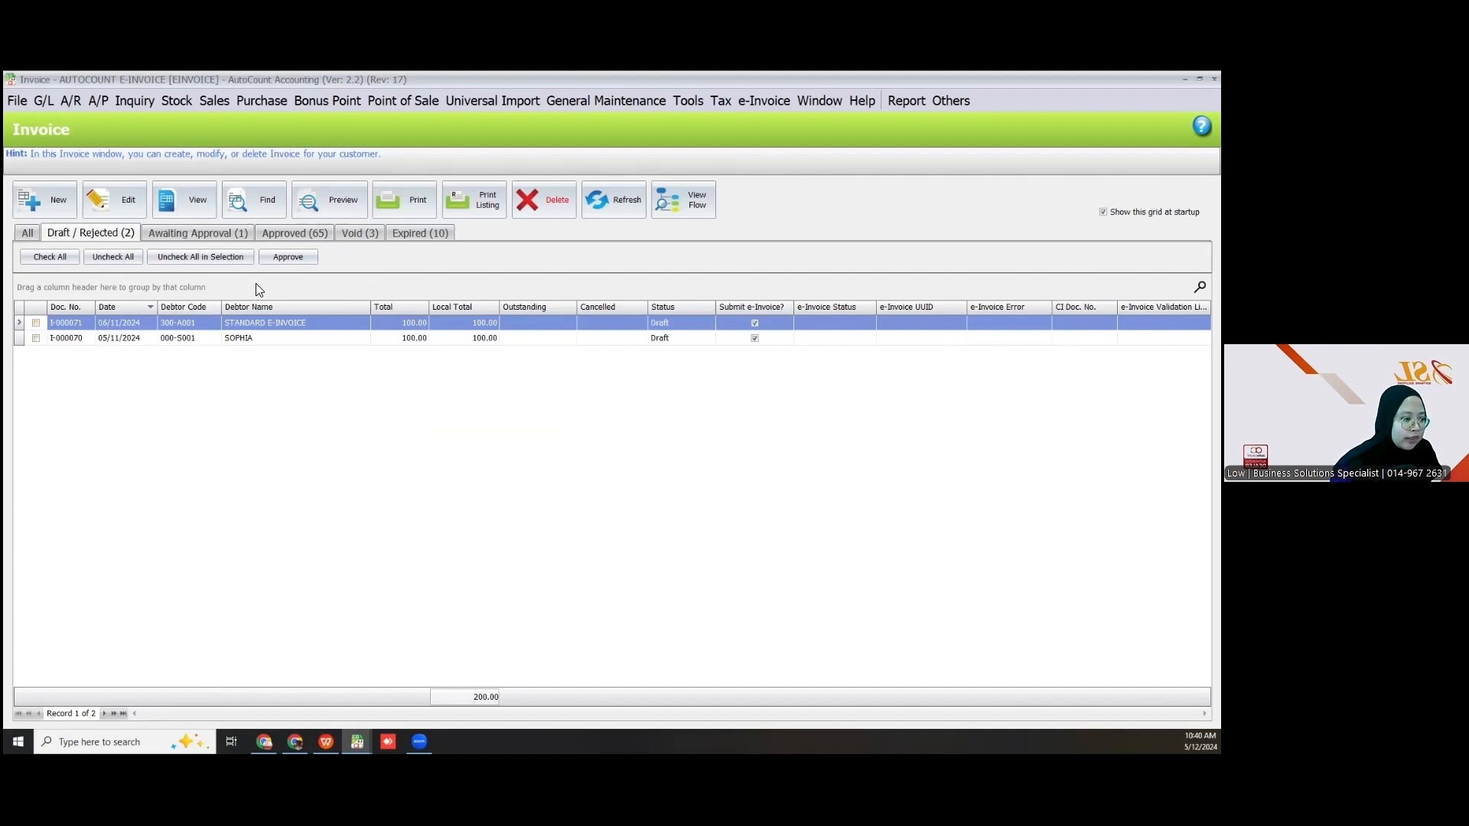
- Batch-approve the STANDARD E-INVOICE invoice dated 15/11/2024 from the Awaiting Approval list
left_click(178, 235)
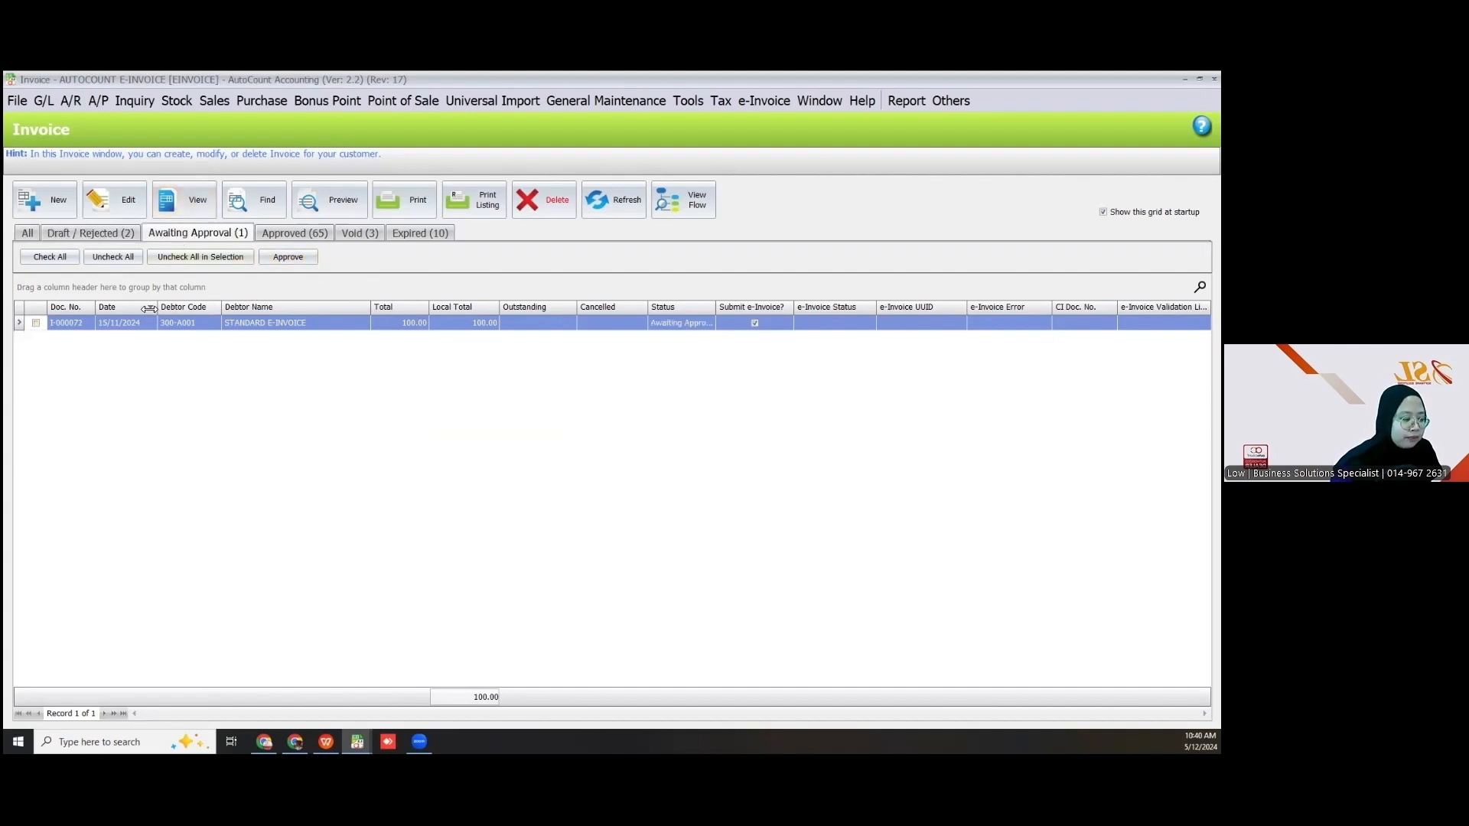
left_click(36, 323)
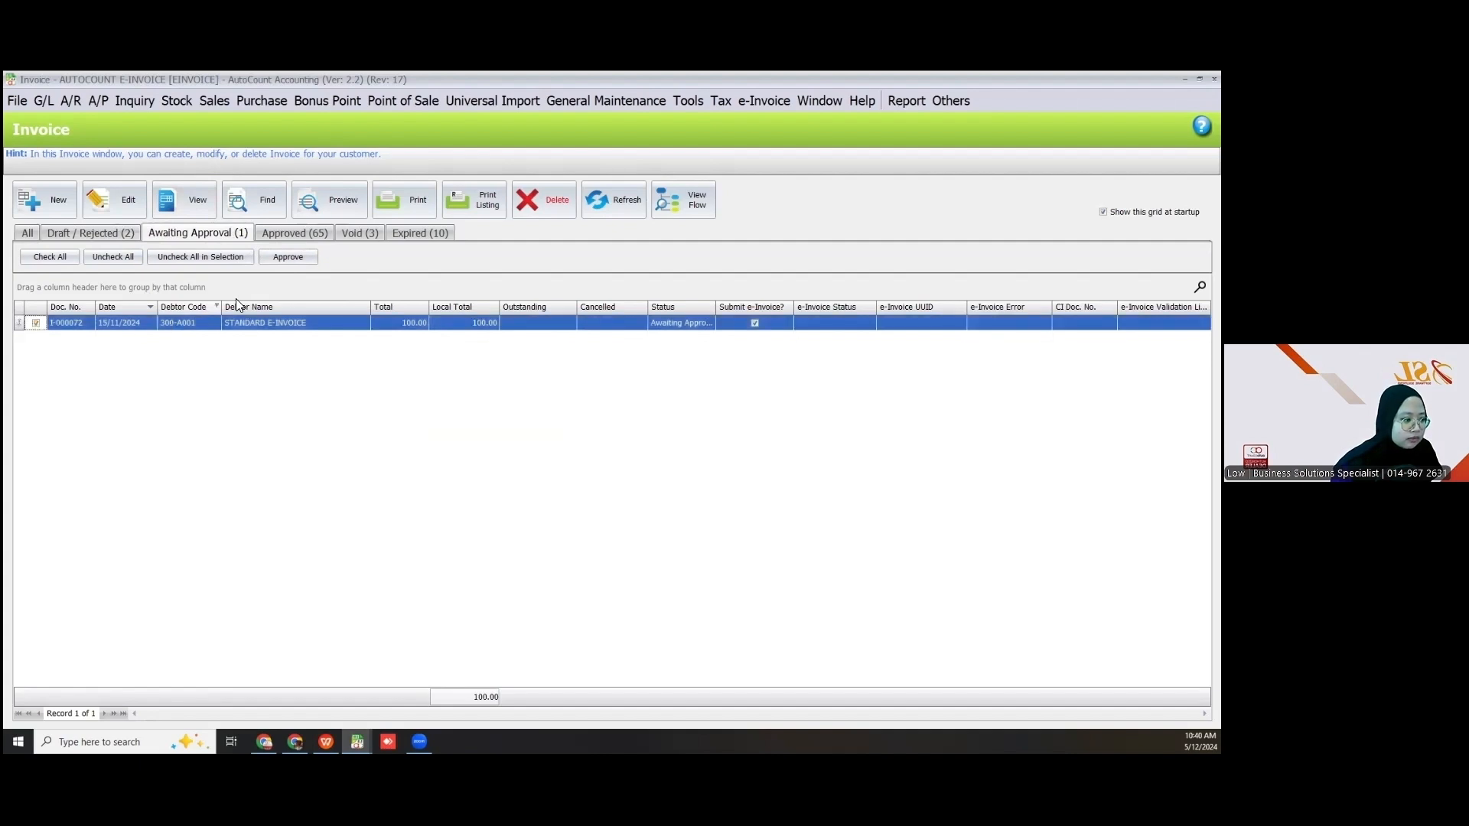
left_click(288, 261)
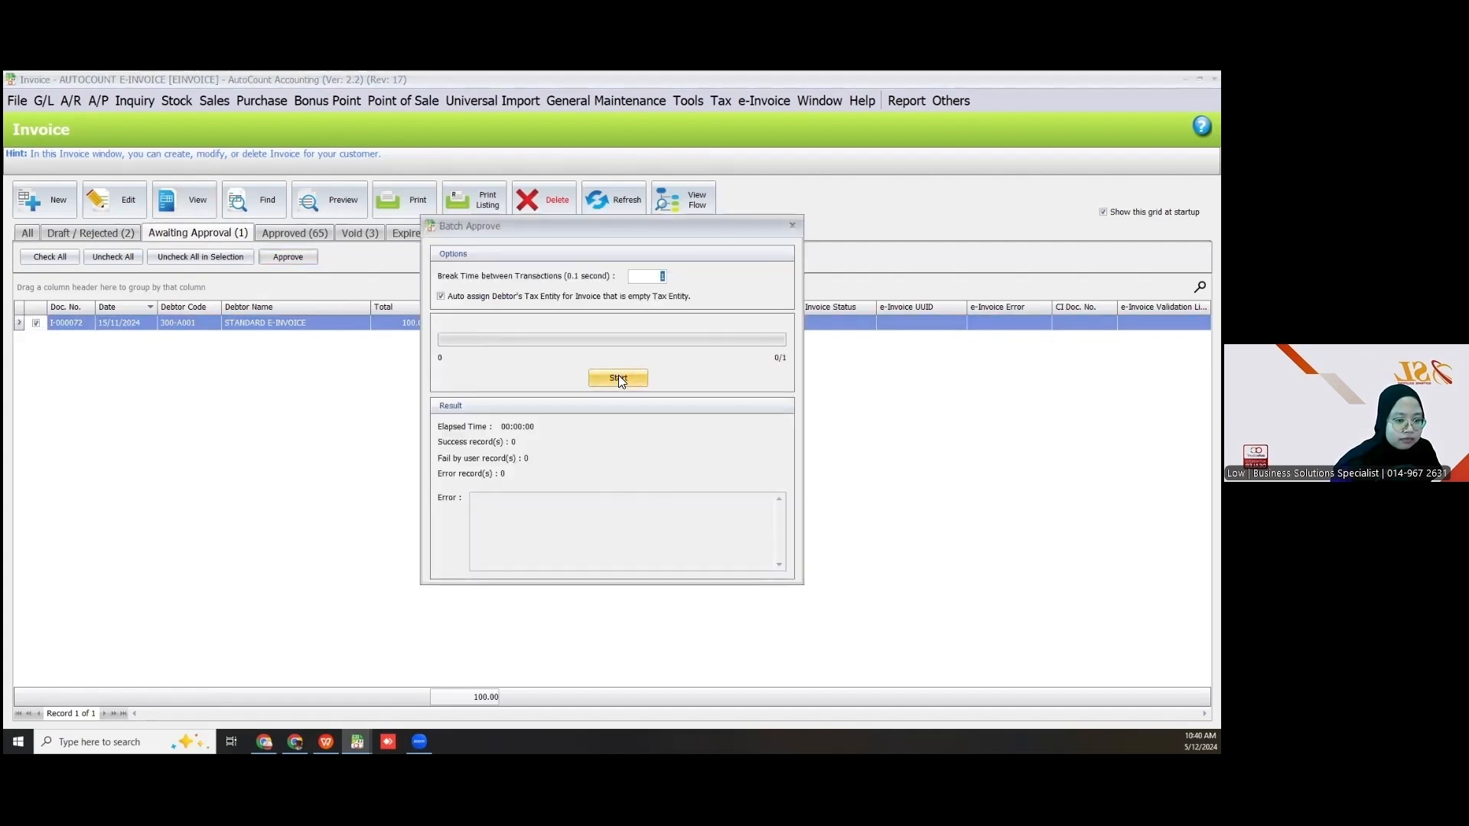
left_click(619, 379)
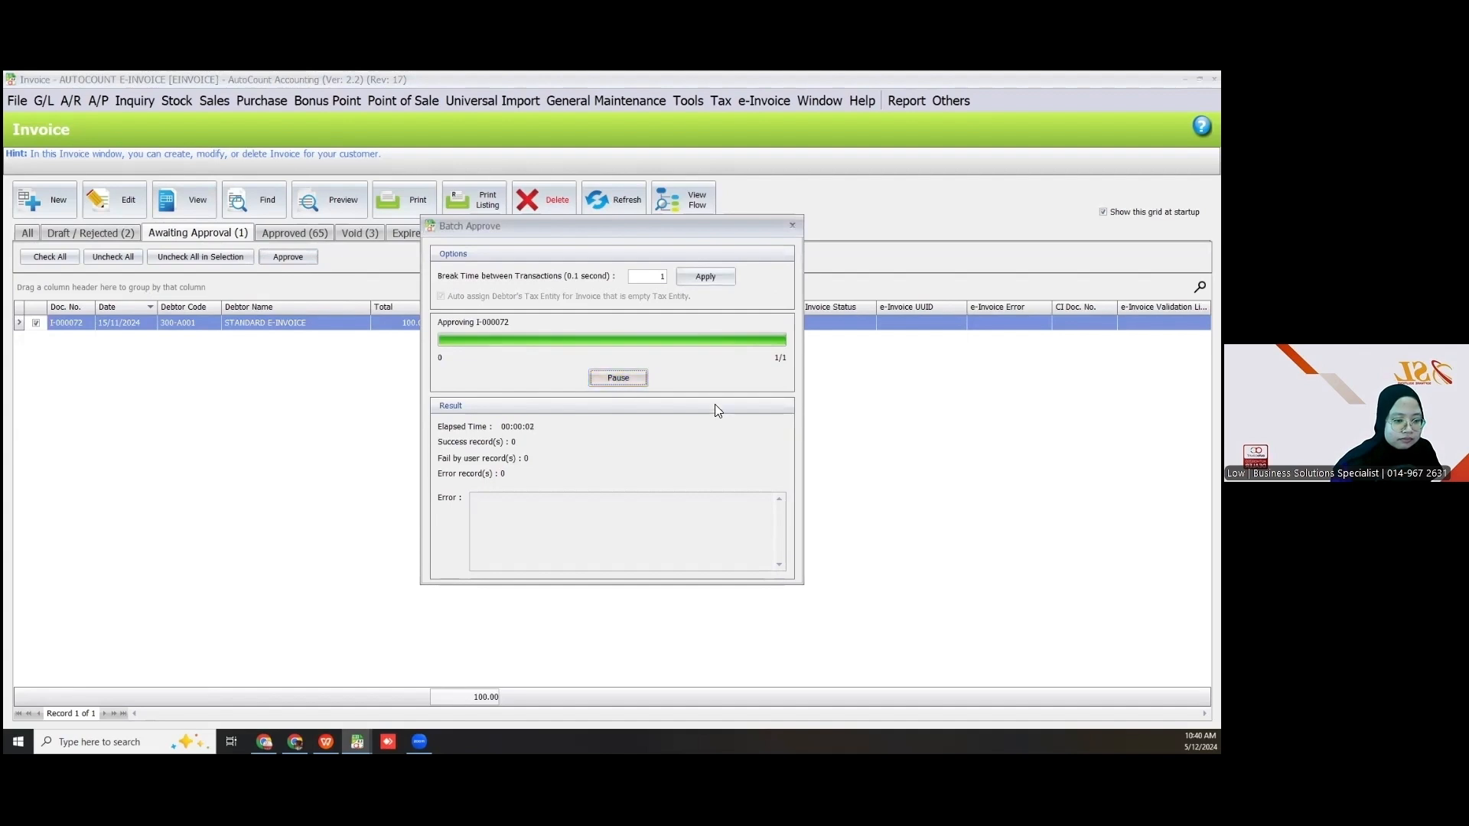
left_click(618, 378)
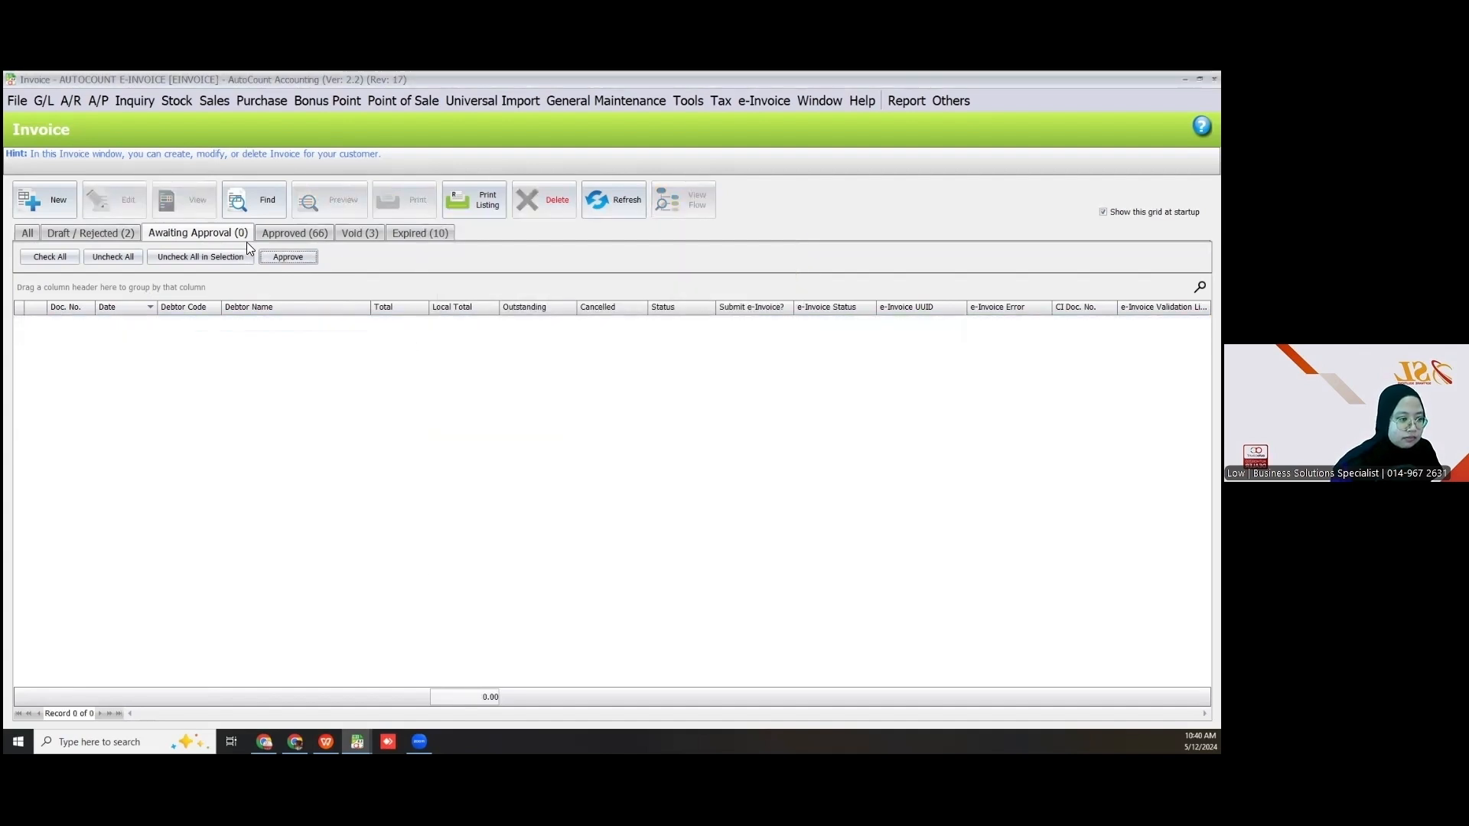
- Refresh the Approved invoice list and open the invoice dated 15/11/2024 to examine its e-Invoice status details
left_click(288, 232)
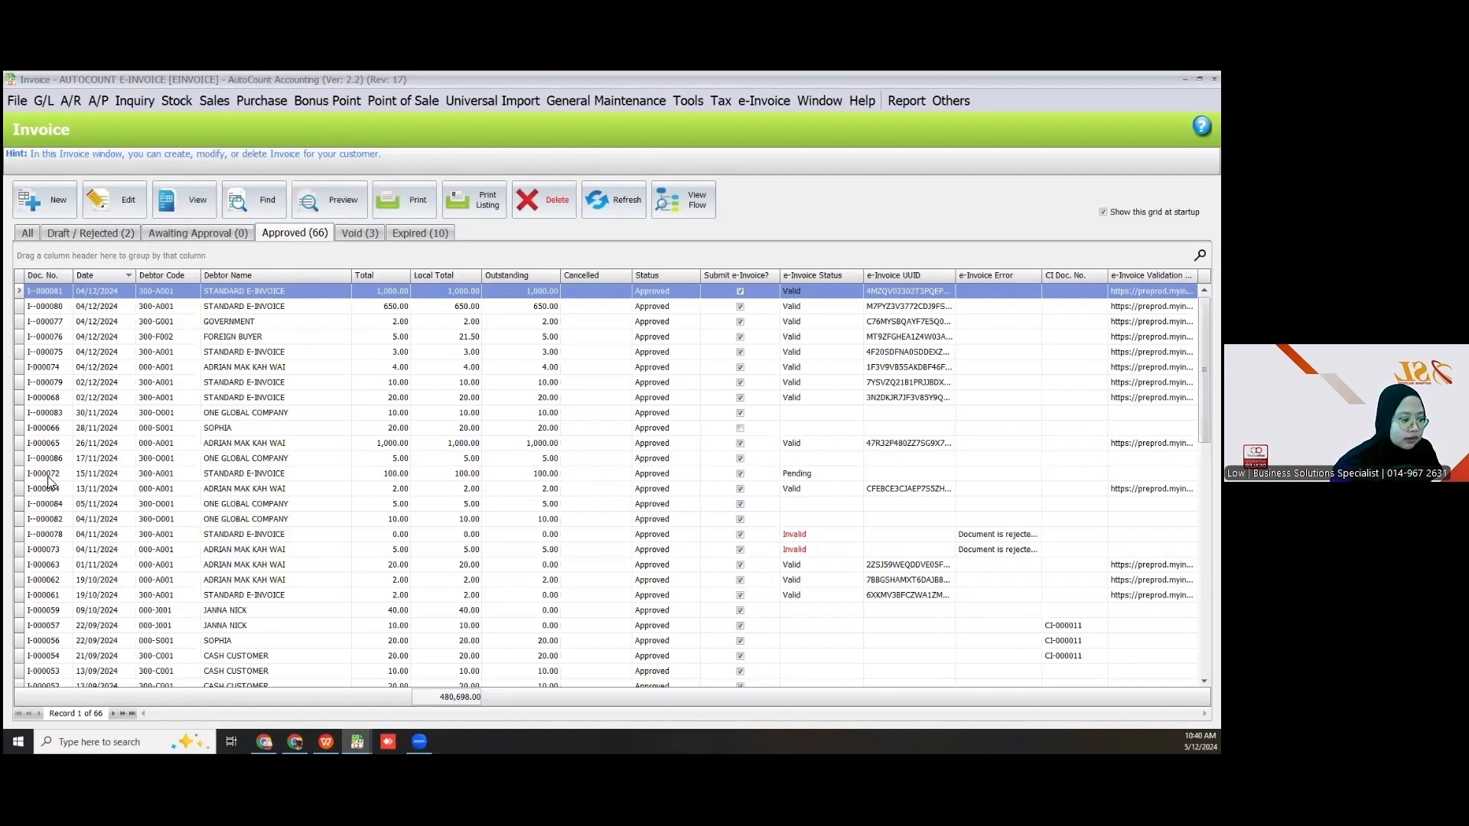
left_click(796, 476)
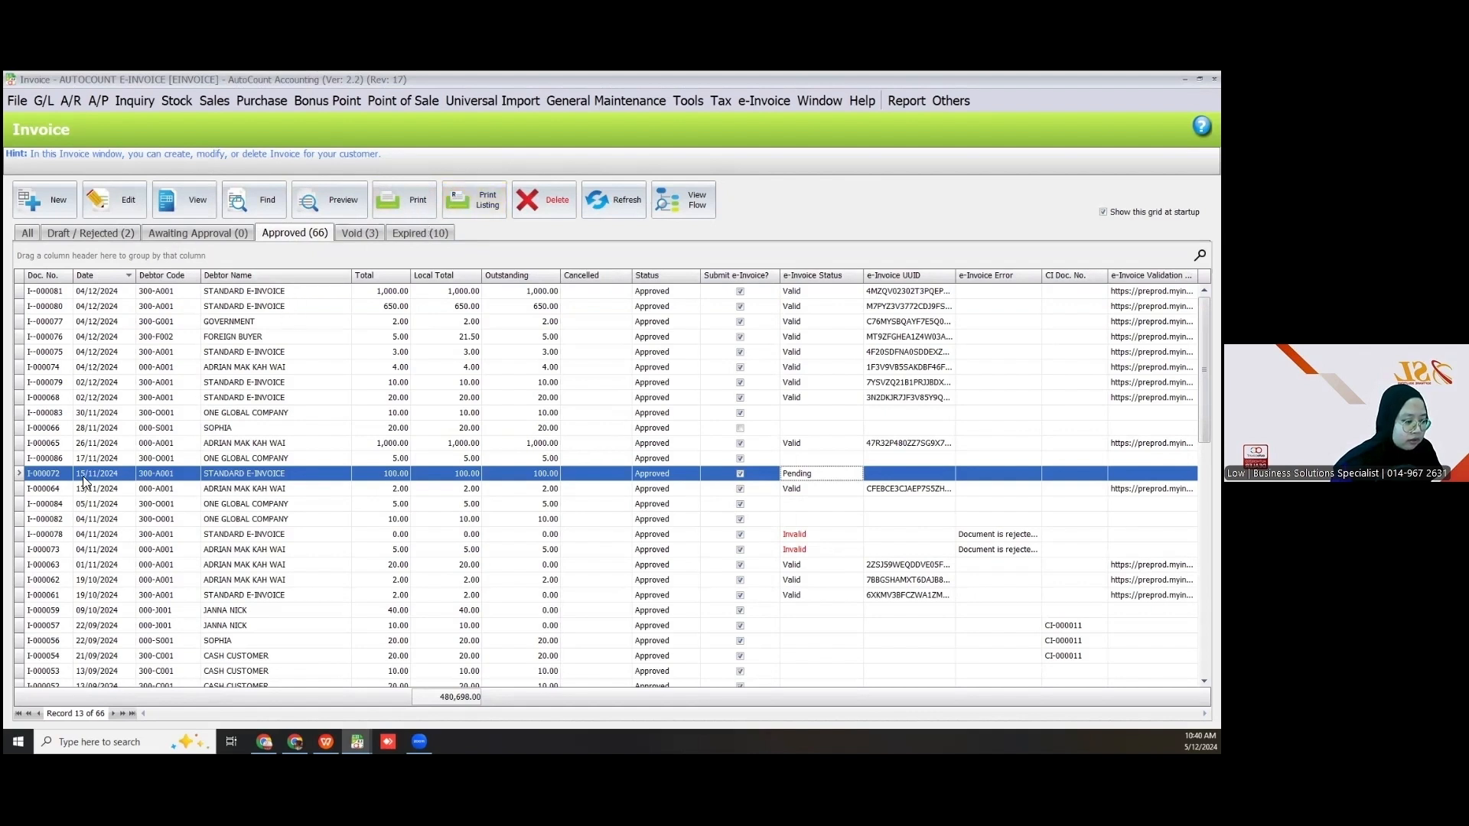
left_click(624, 206)
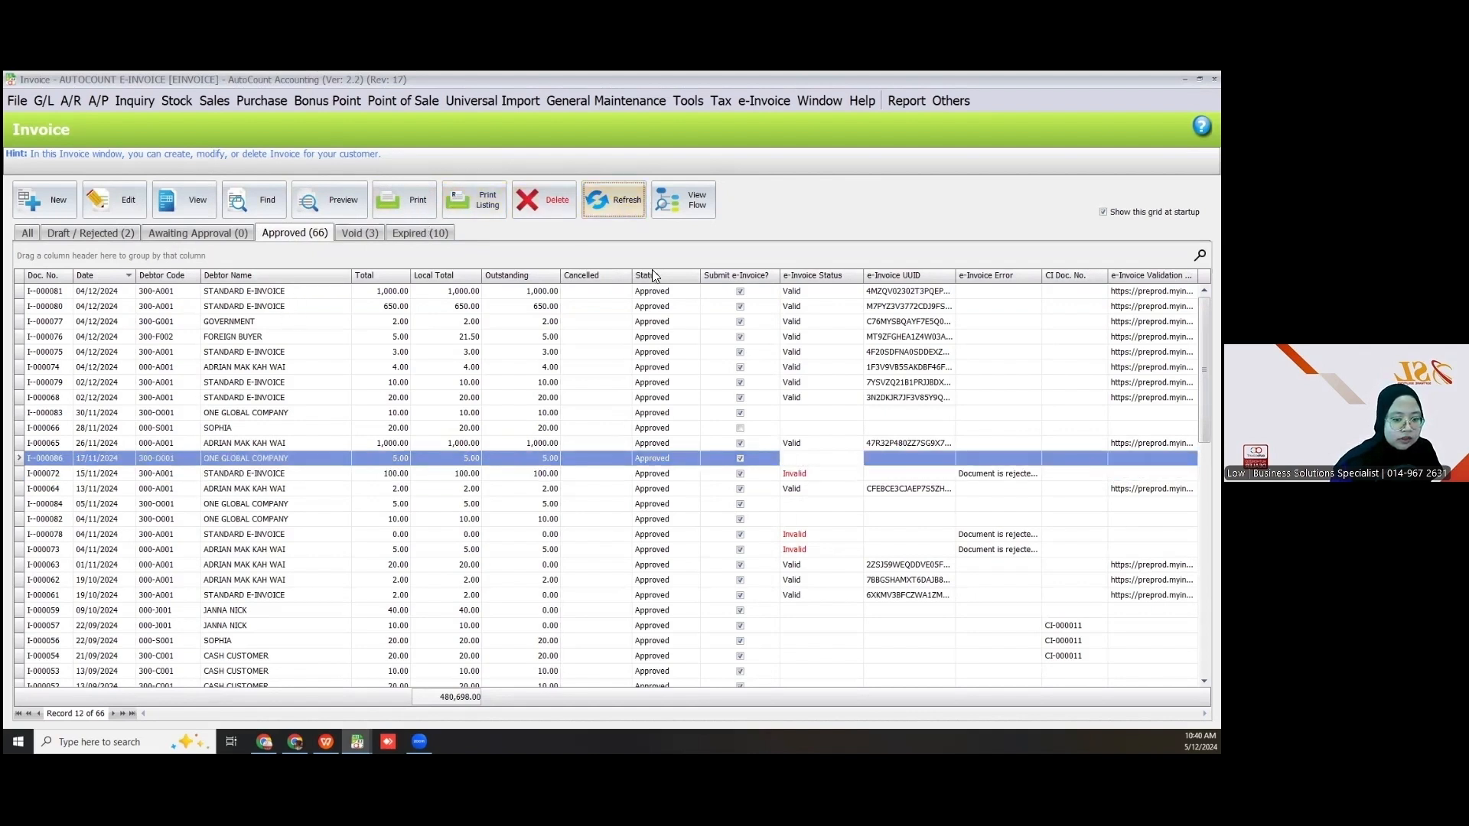
left_click(800, 476)
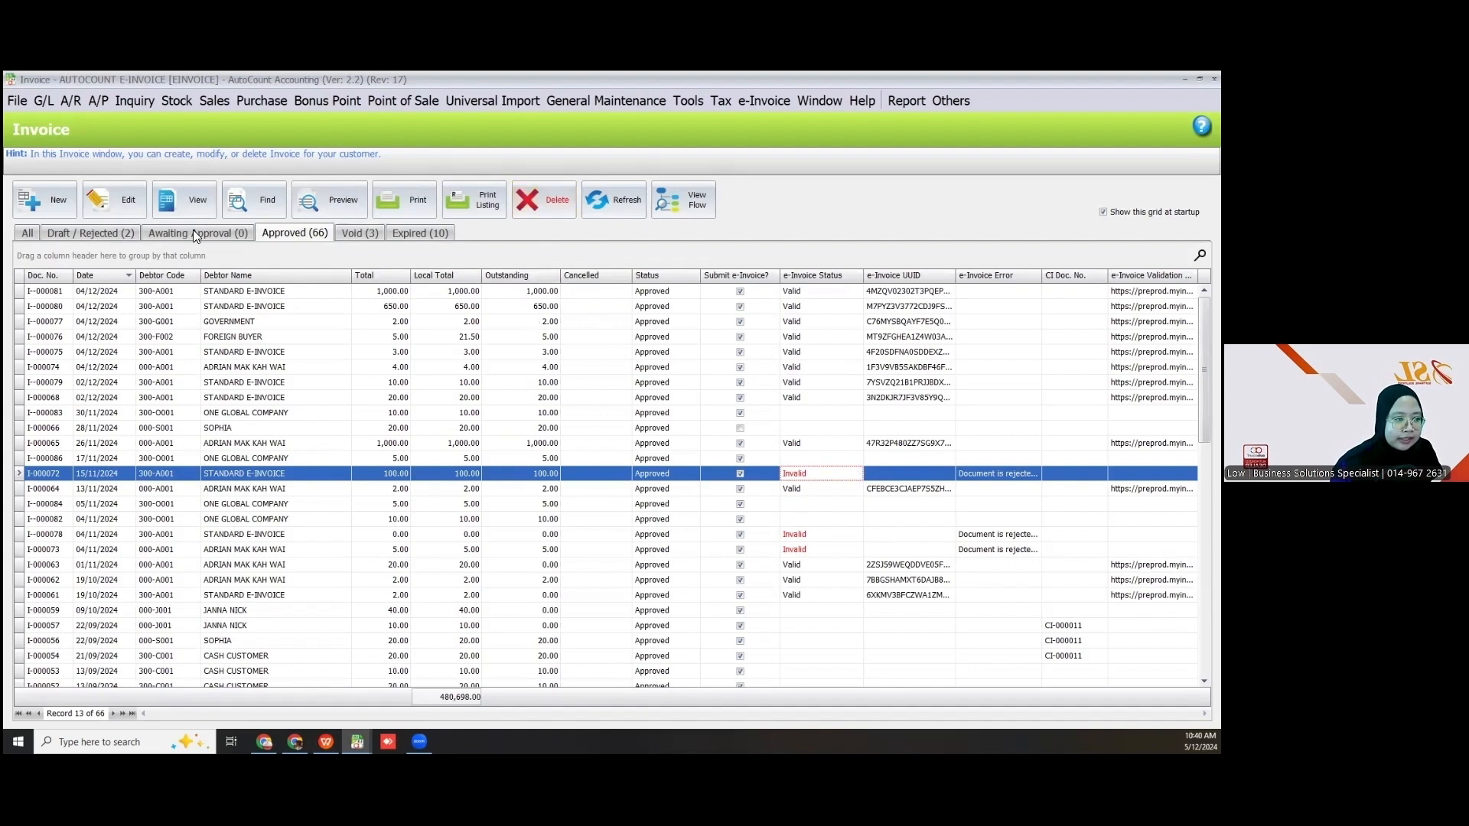
left_click(192, 200)
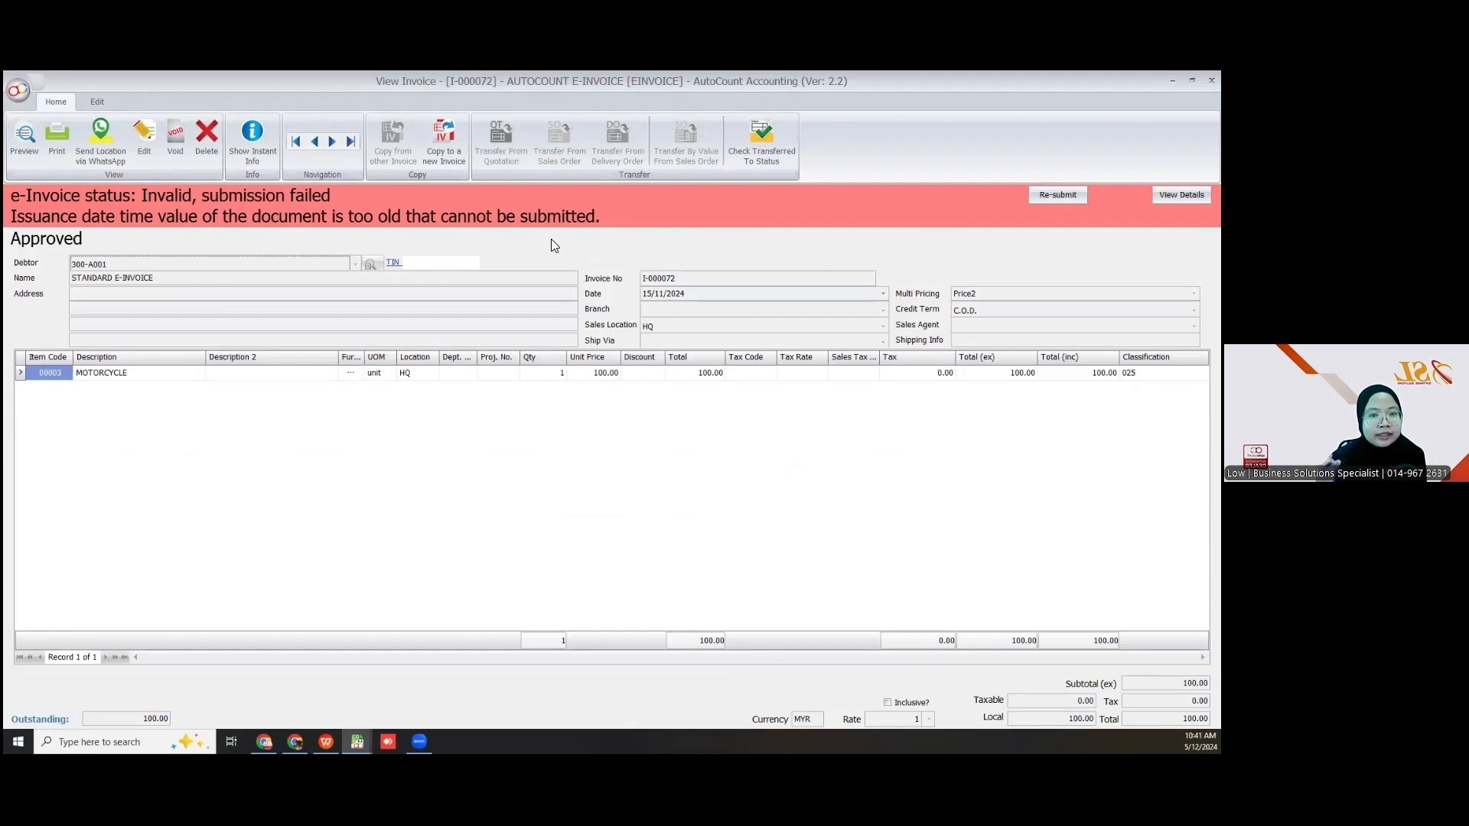
left_click(1212, 80)
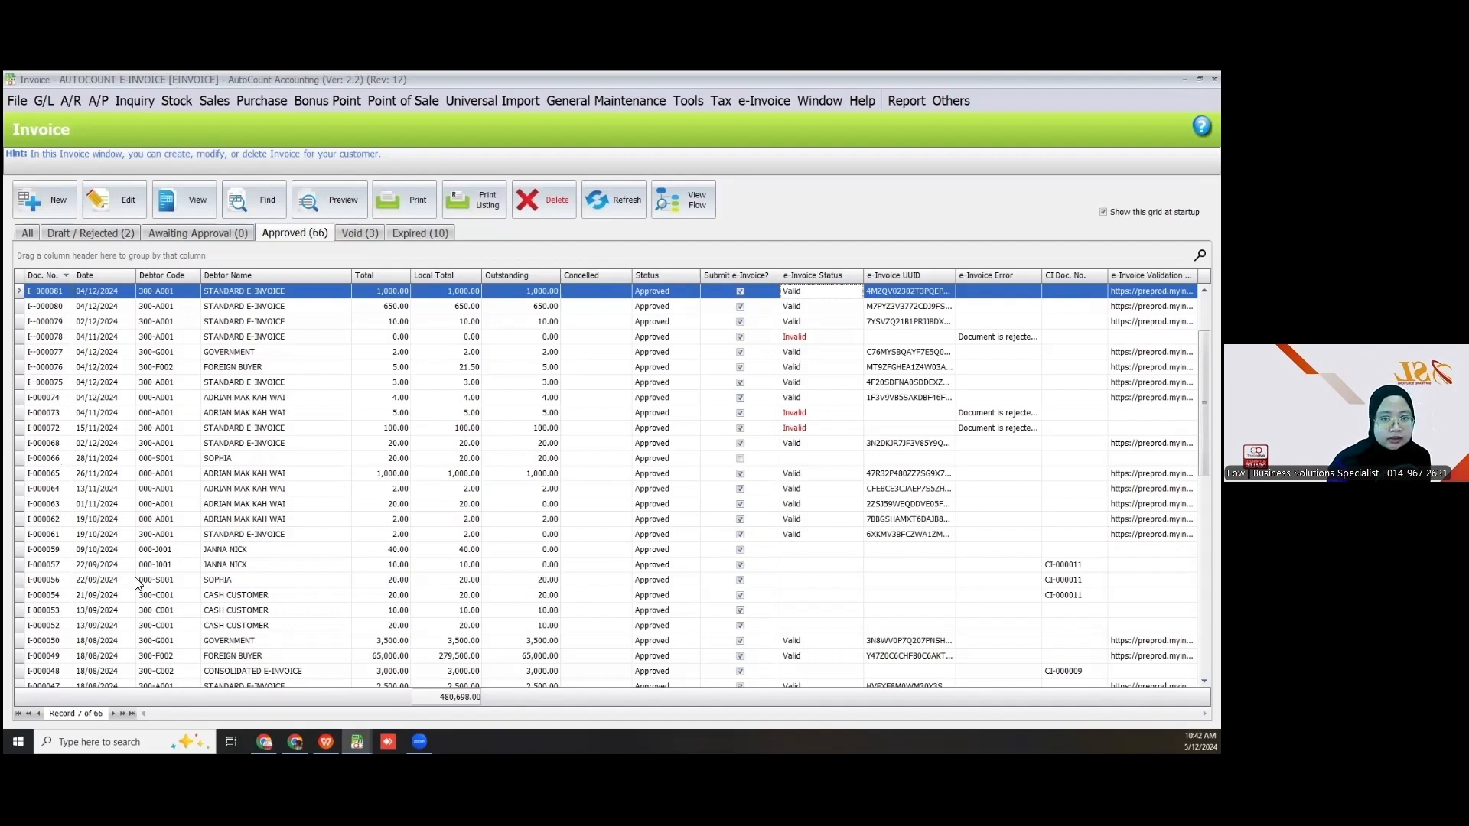
- Start a new sales invoice for the debtor STANDARD E-INVOICE and add an empty item line
left_click(27, 232)
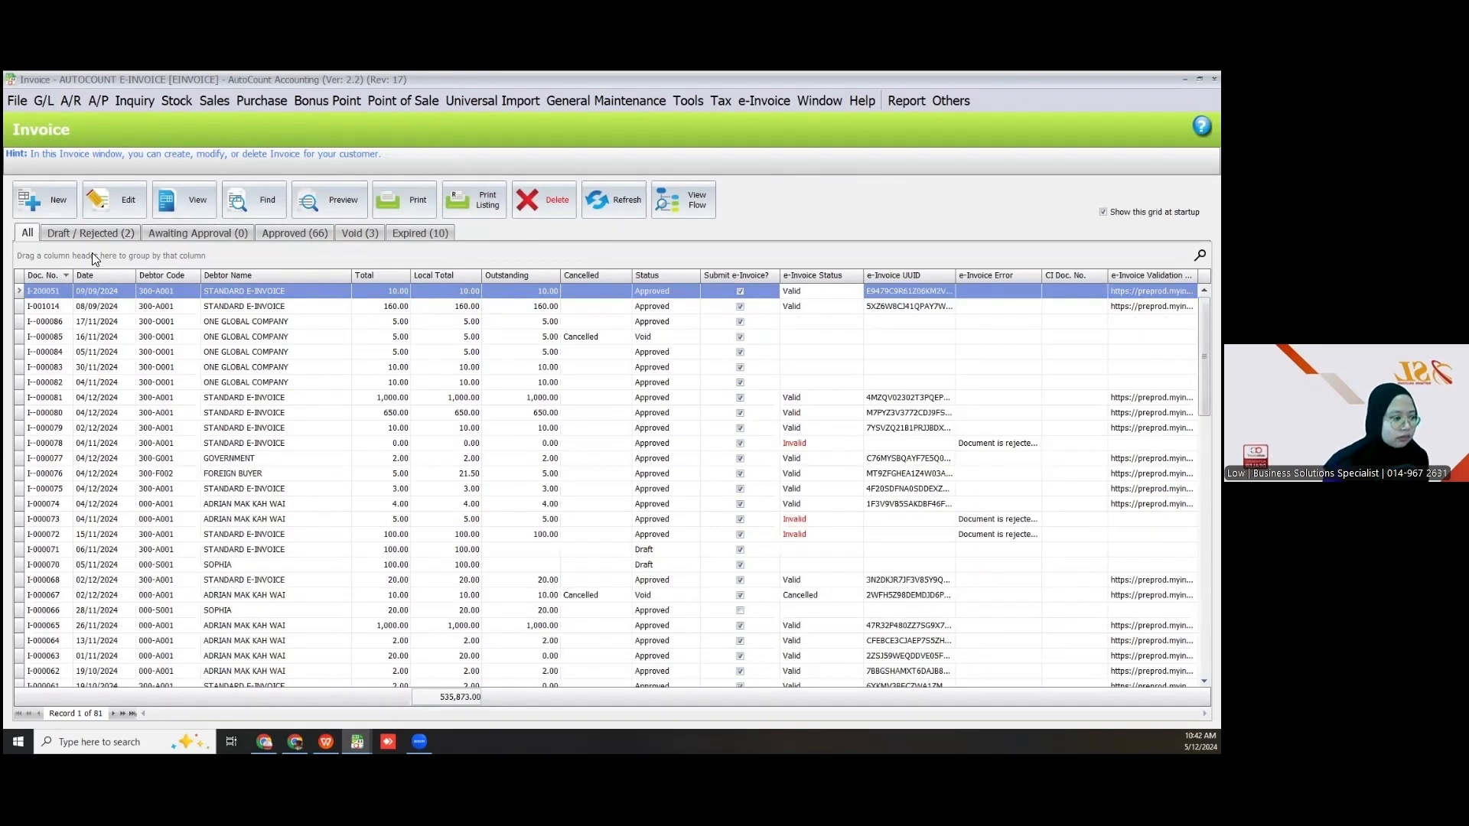
left_click(42, 199)
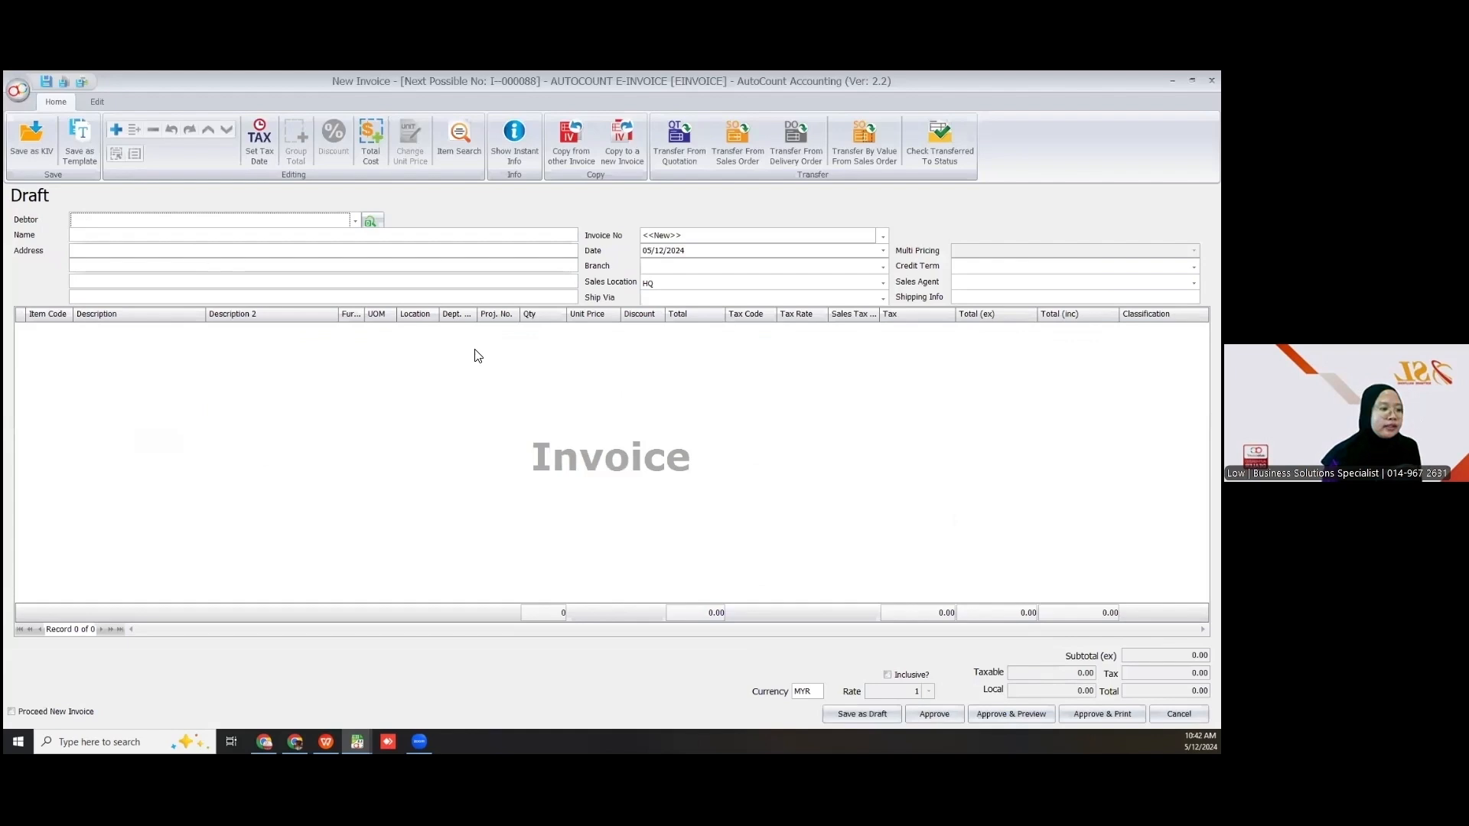
left_click(359, 218)
scroll(230, 459, "down", 1)
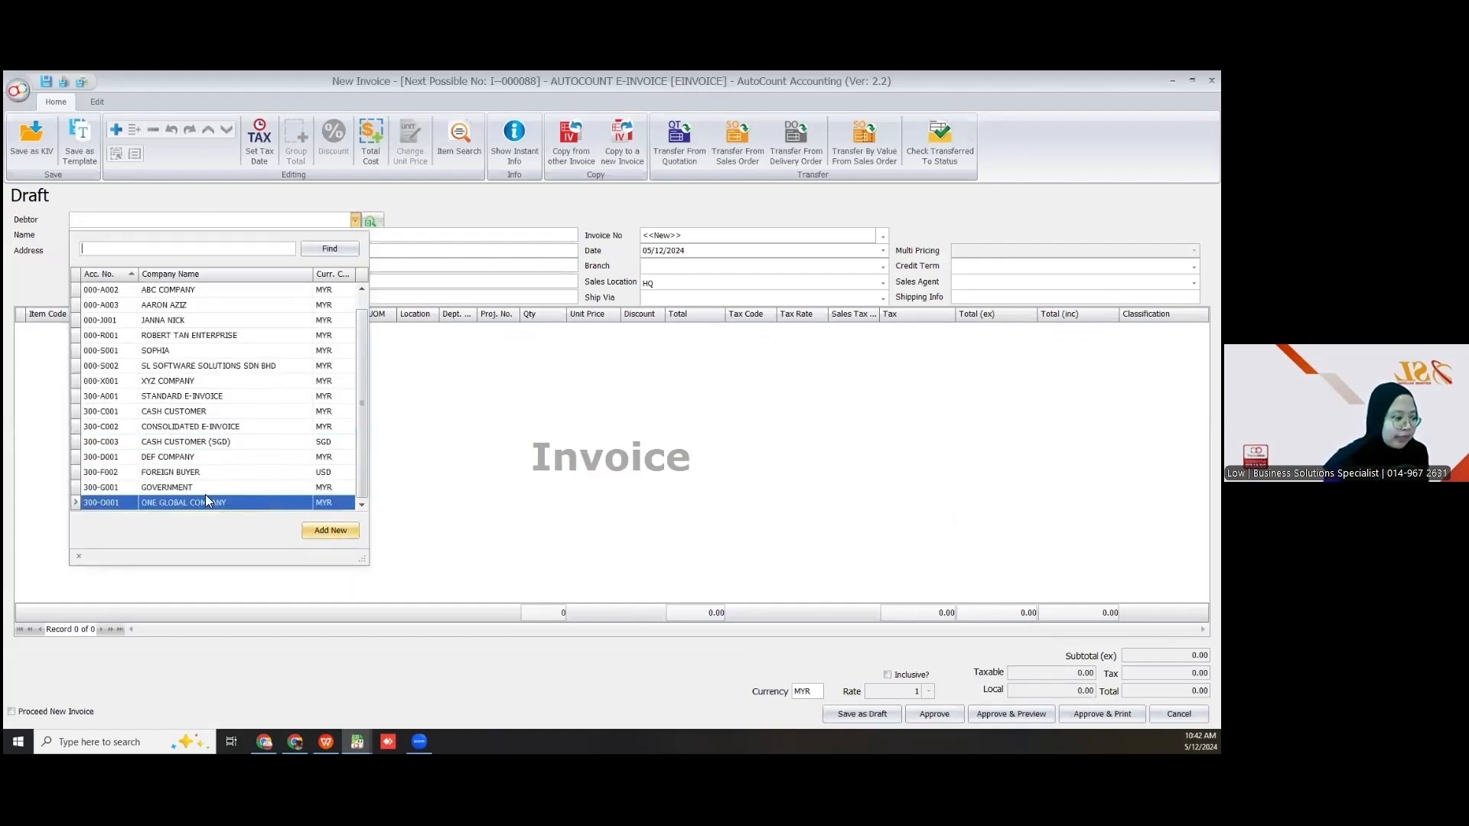
left_click(211, 397)
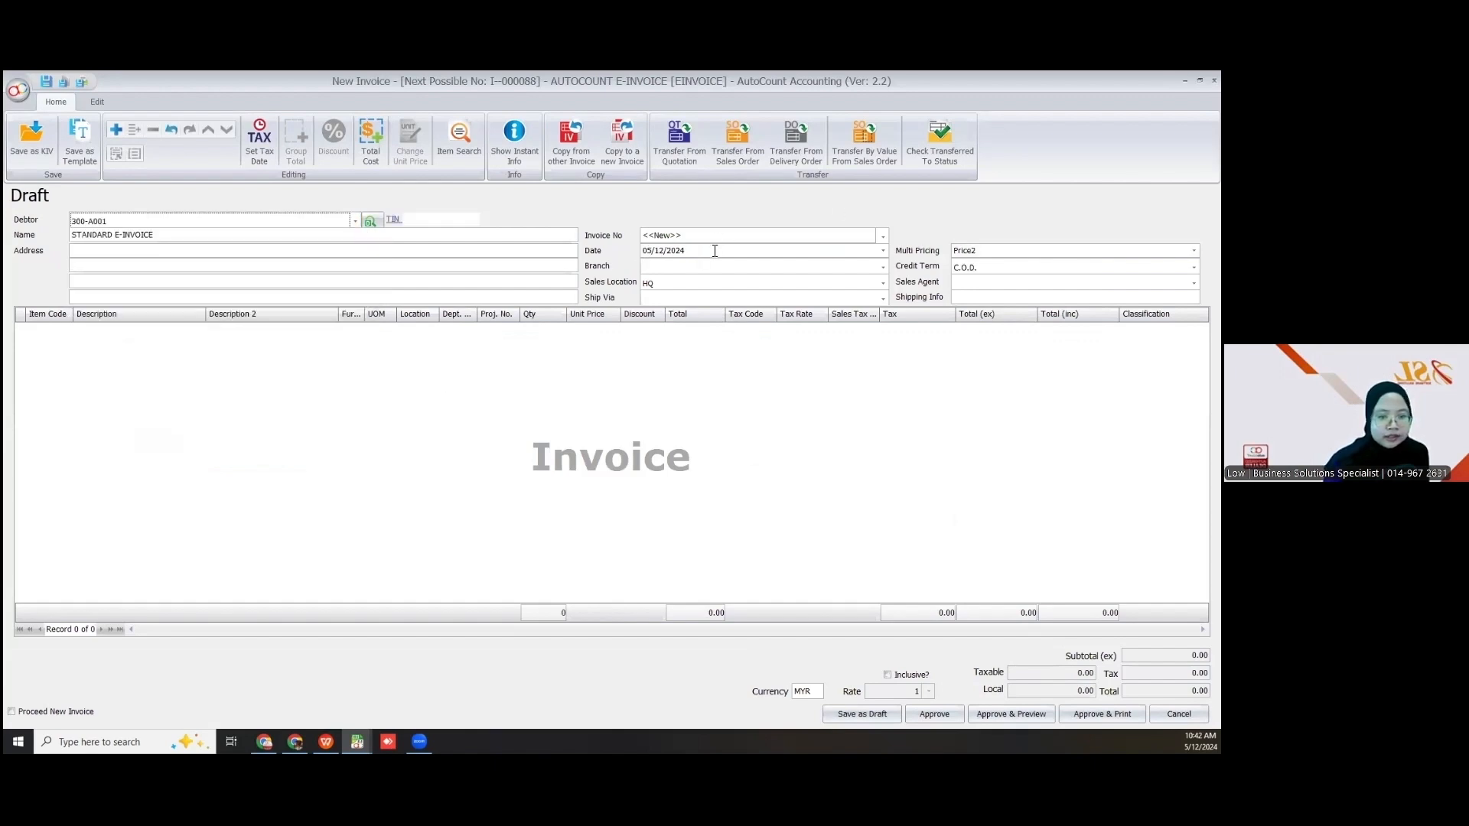
right_click(206, 354)
left_click(224, 360)
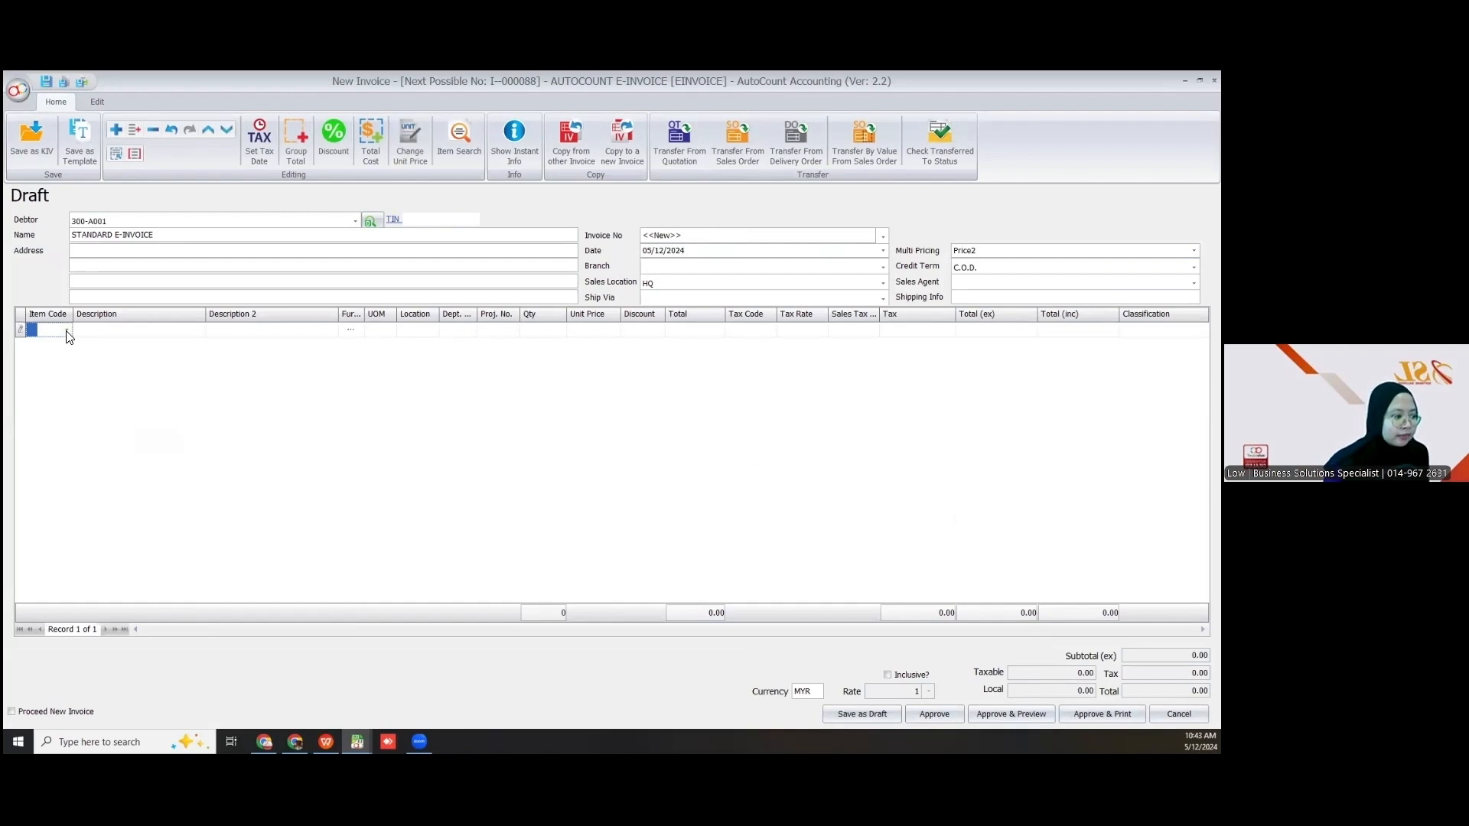
- Add the item IPHONE to the invoice line with a unit price of 100 and approve the invoice
left_click(67, 332)
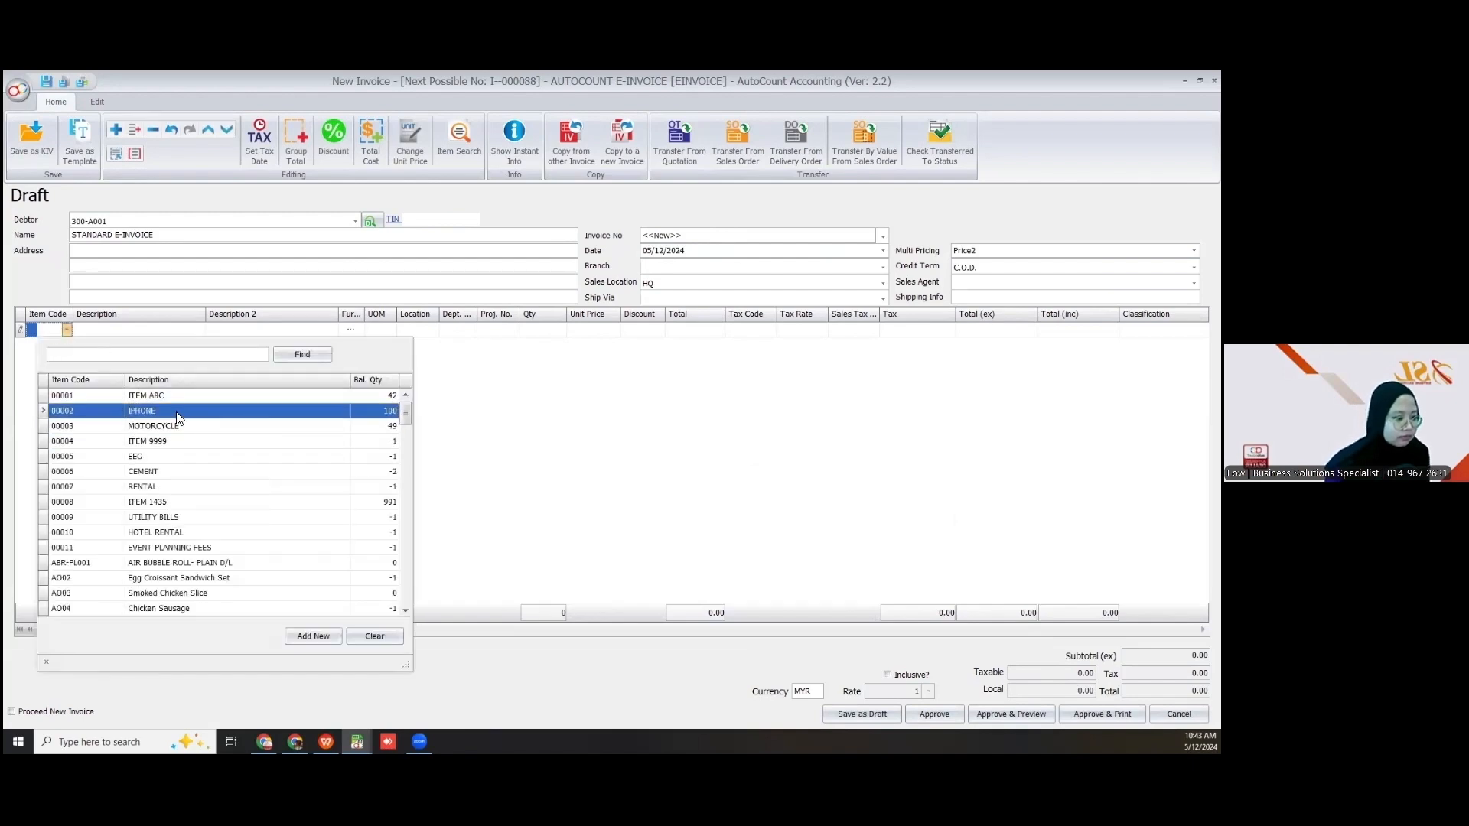
left_click(177, 417)
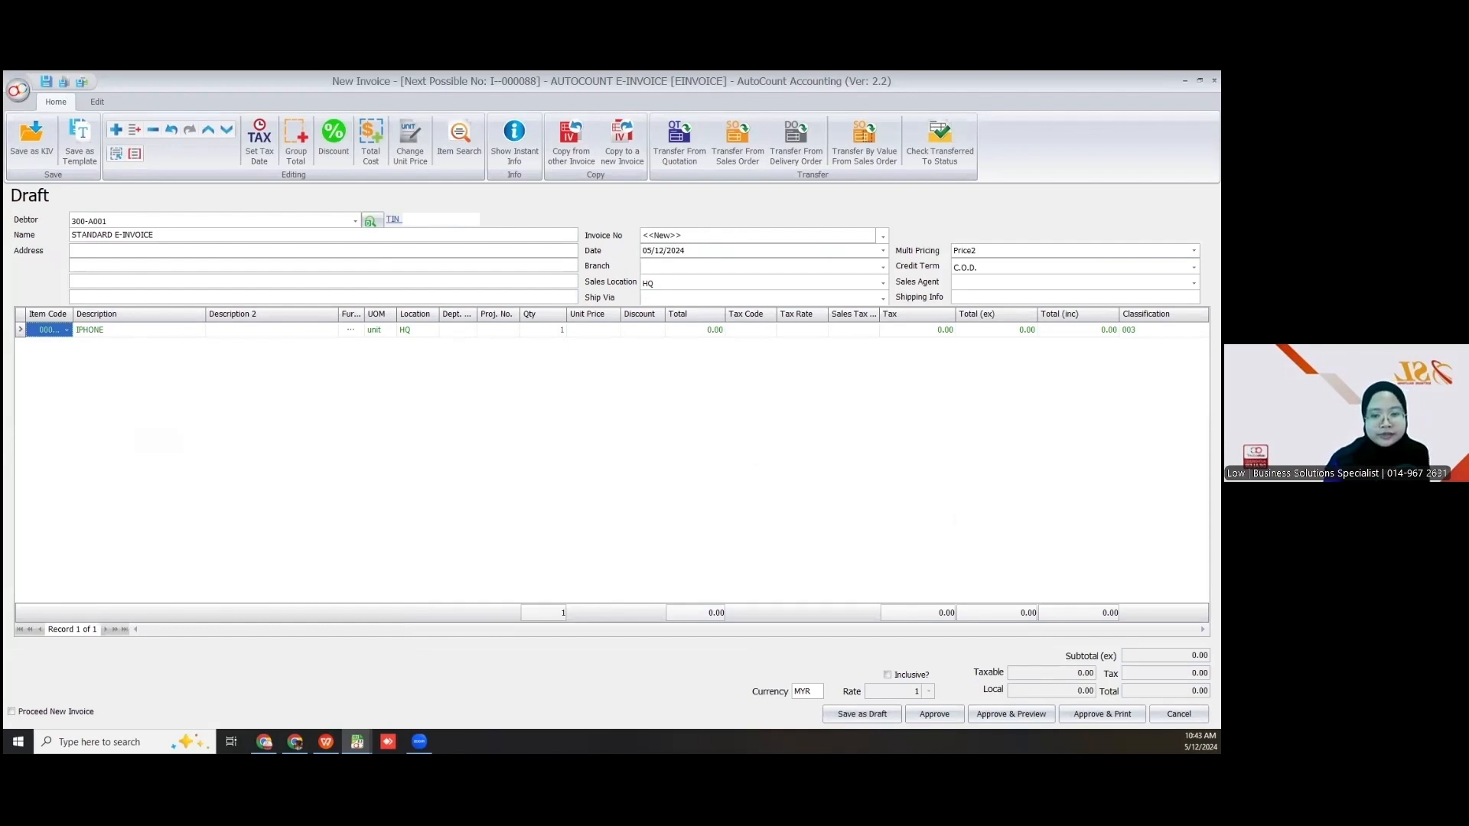
left_click(602, 334)
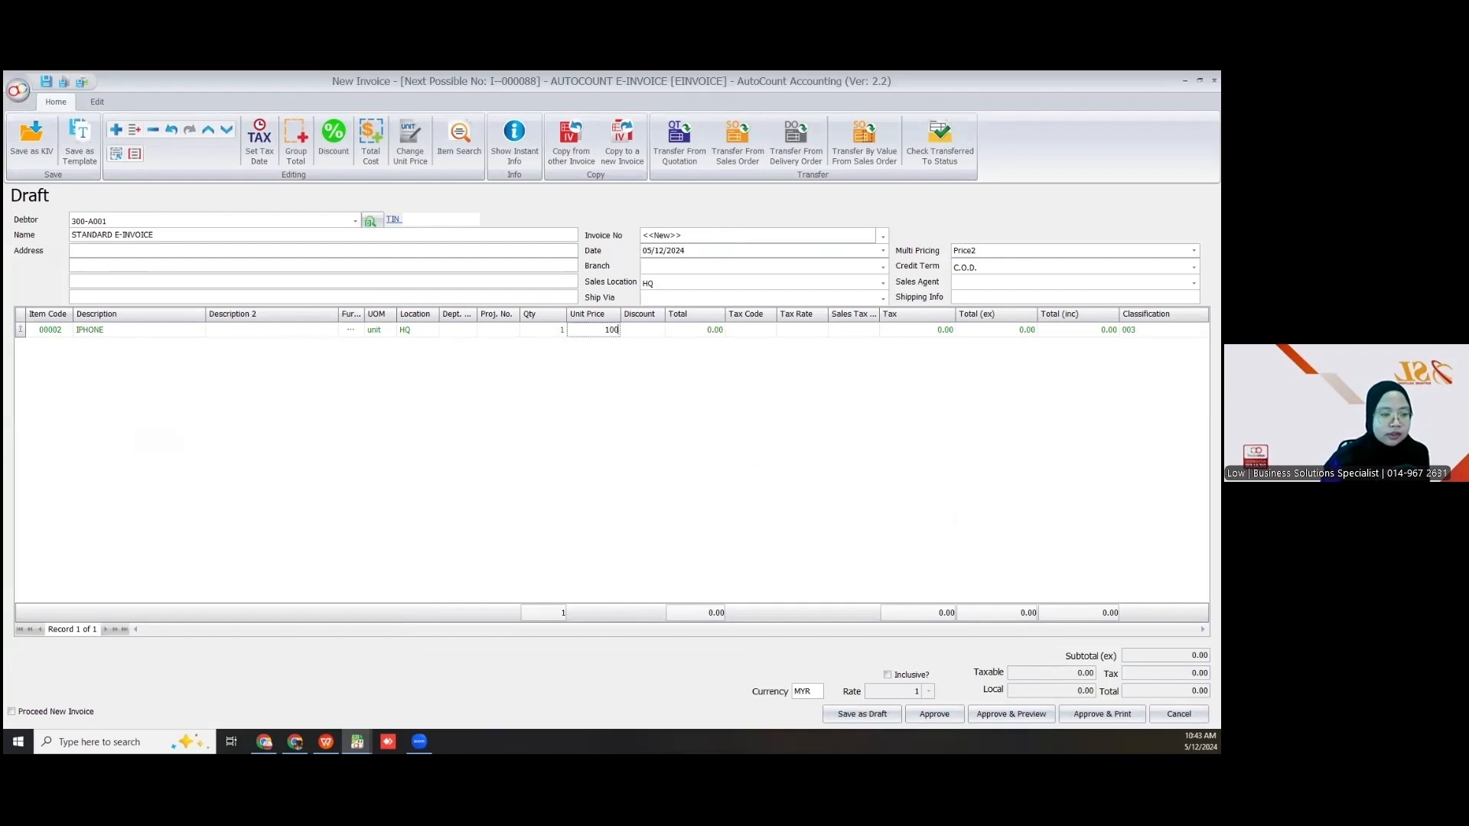
key("Return")
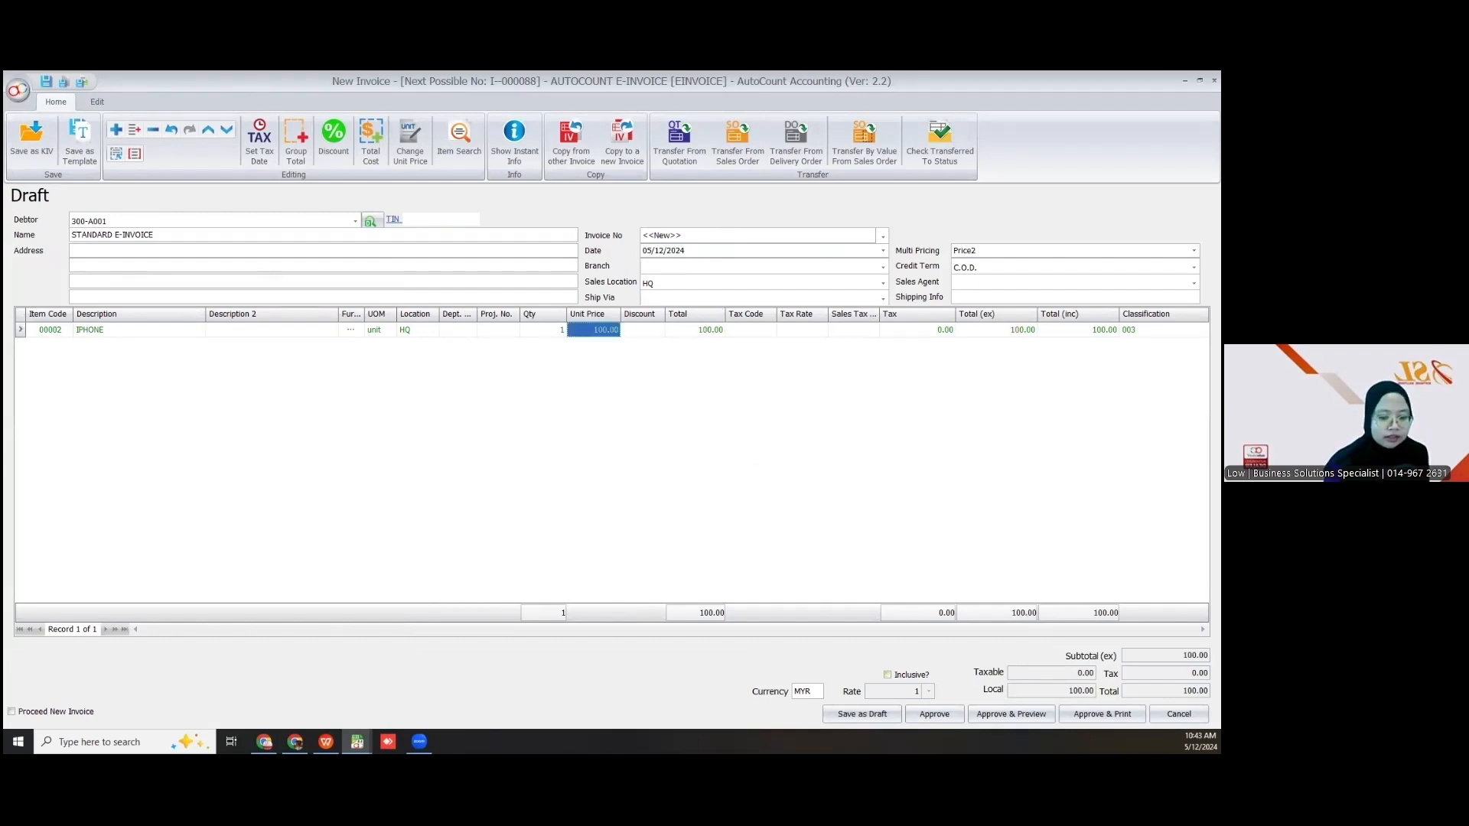
left_click(930, 720)
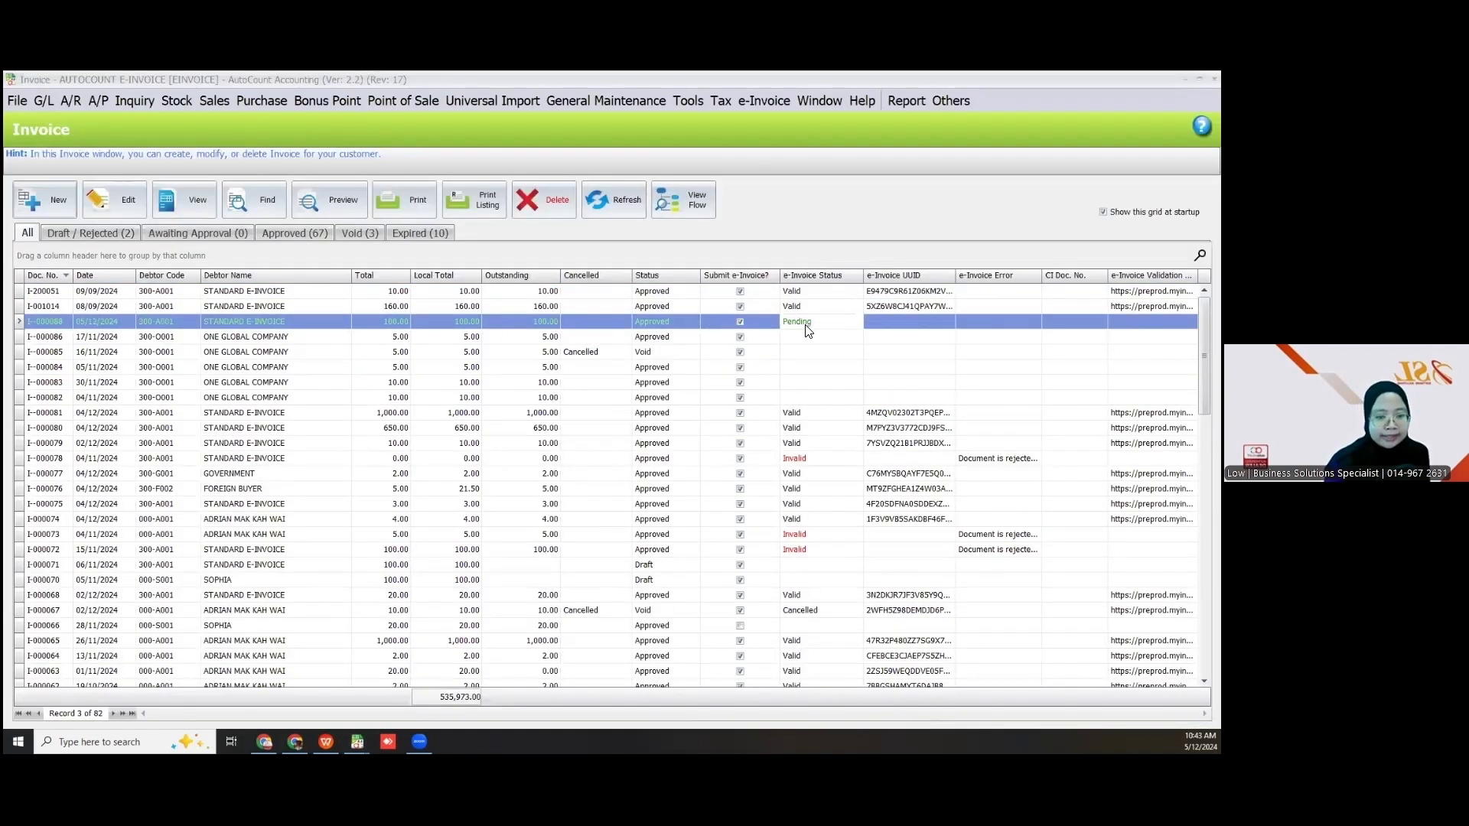
- Refresh the invoice list until the new 05/12/2024 invoice's e-Invoice status updates, and view that invoice to check its status
left_click(628, 200)
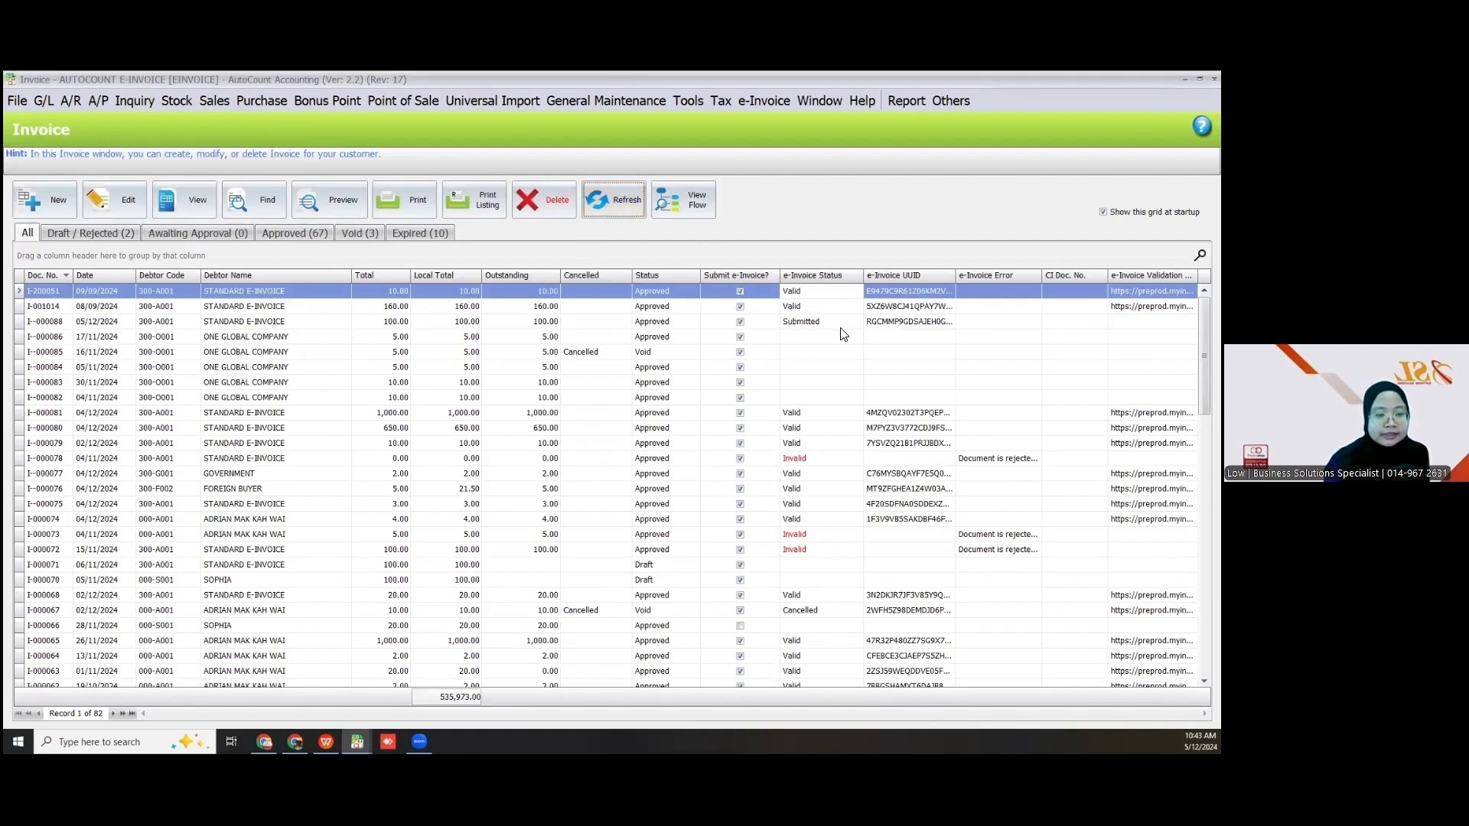
left_click(609, 202)
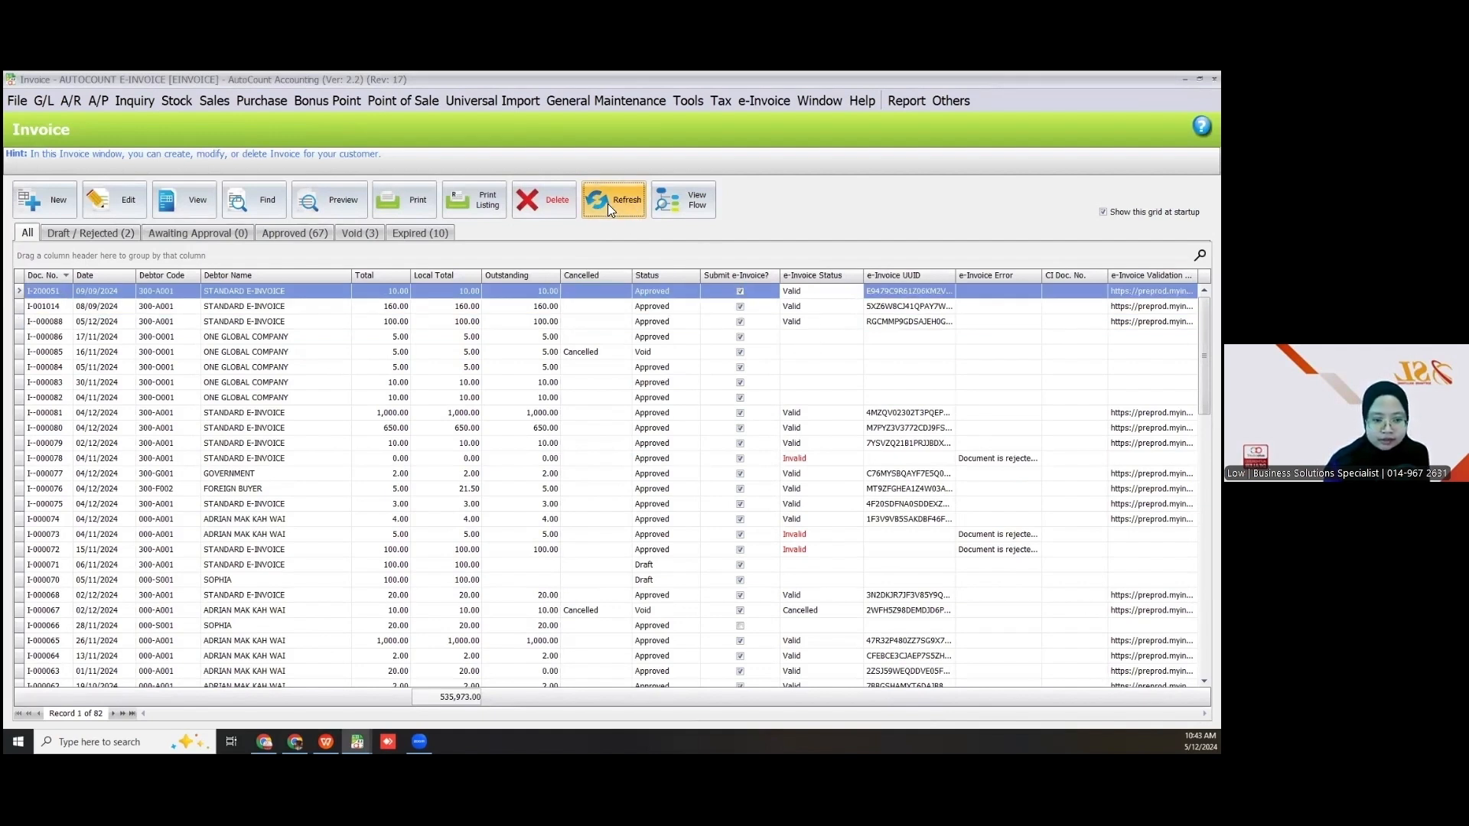
left_click(799, 327)
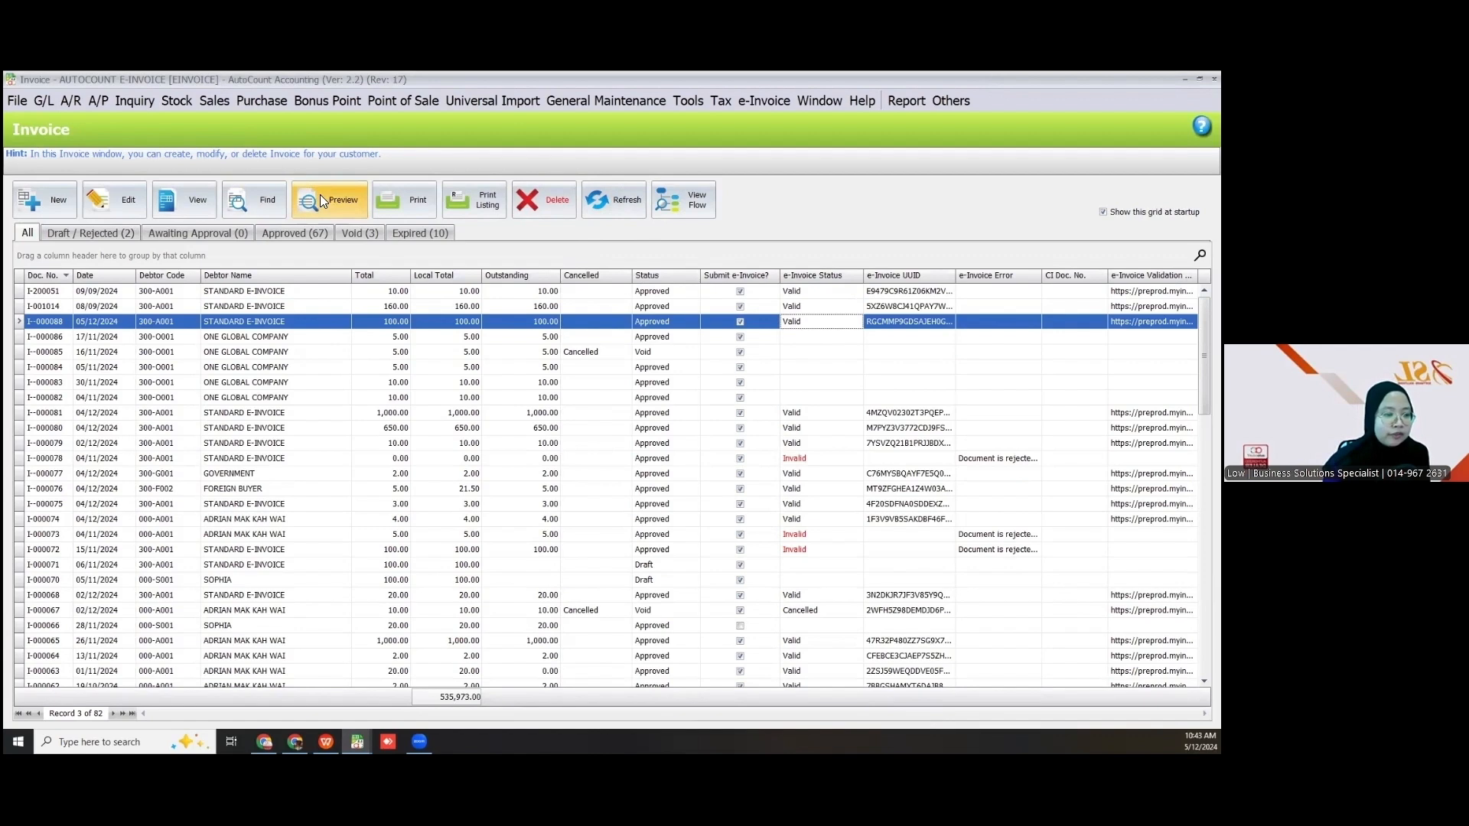
left_click(184, 195)
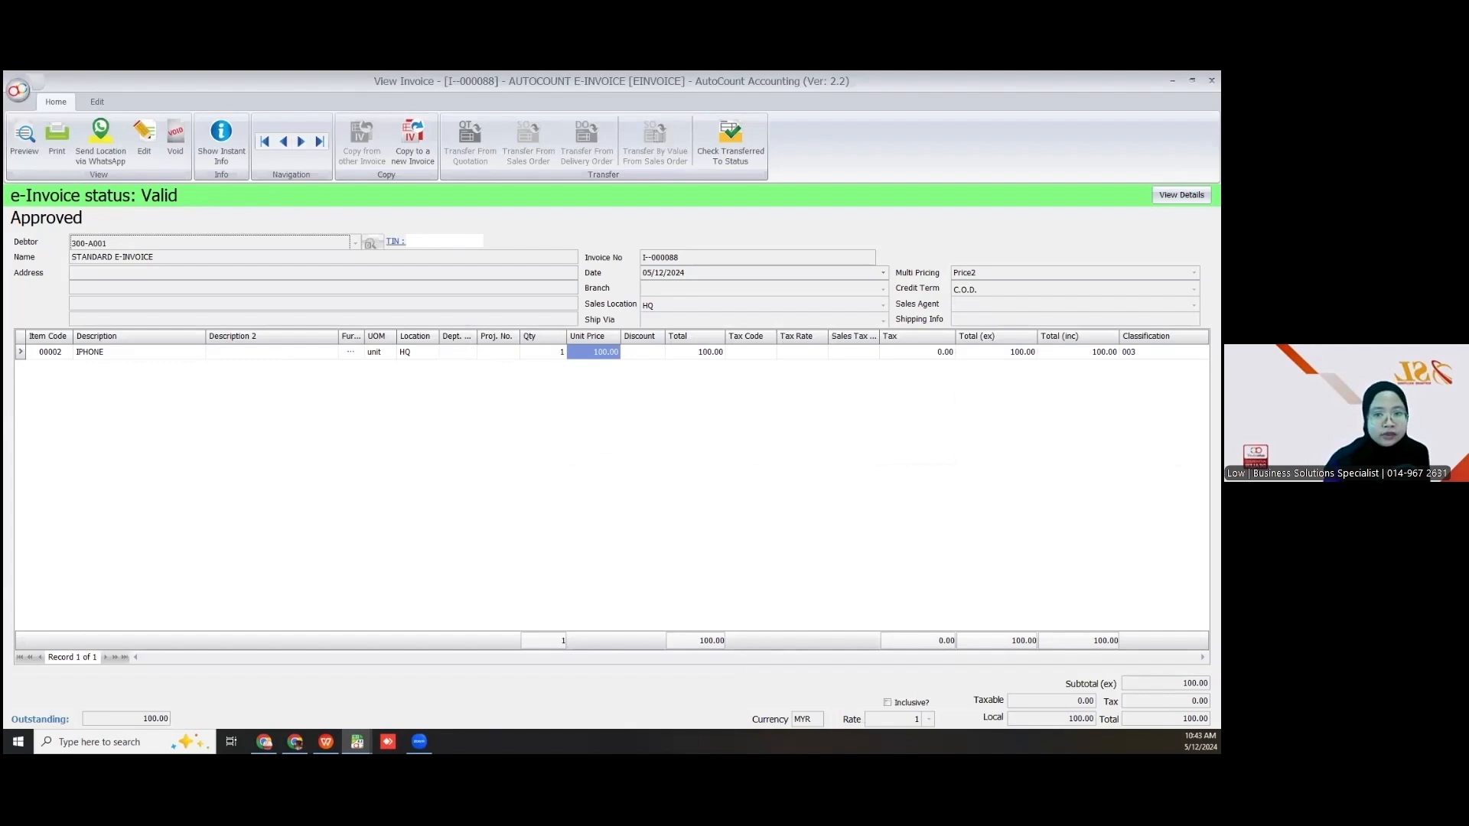
left_click(1211, 81)
- Preview the 05/12/2024 invoice with the Invoice (Malaysia e-Invoice) report and examine its header, item line and QR code
left_click(352, 202)
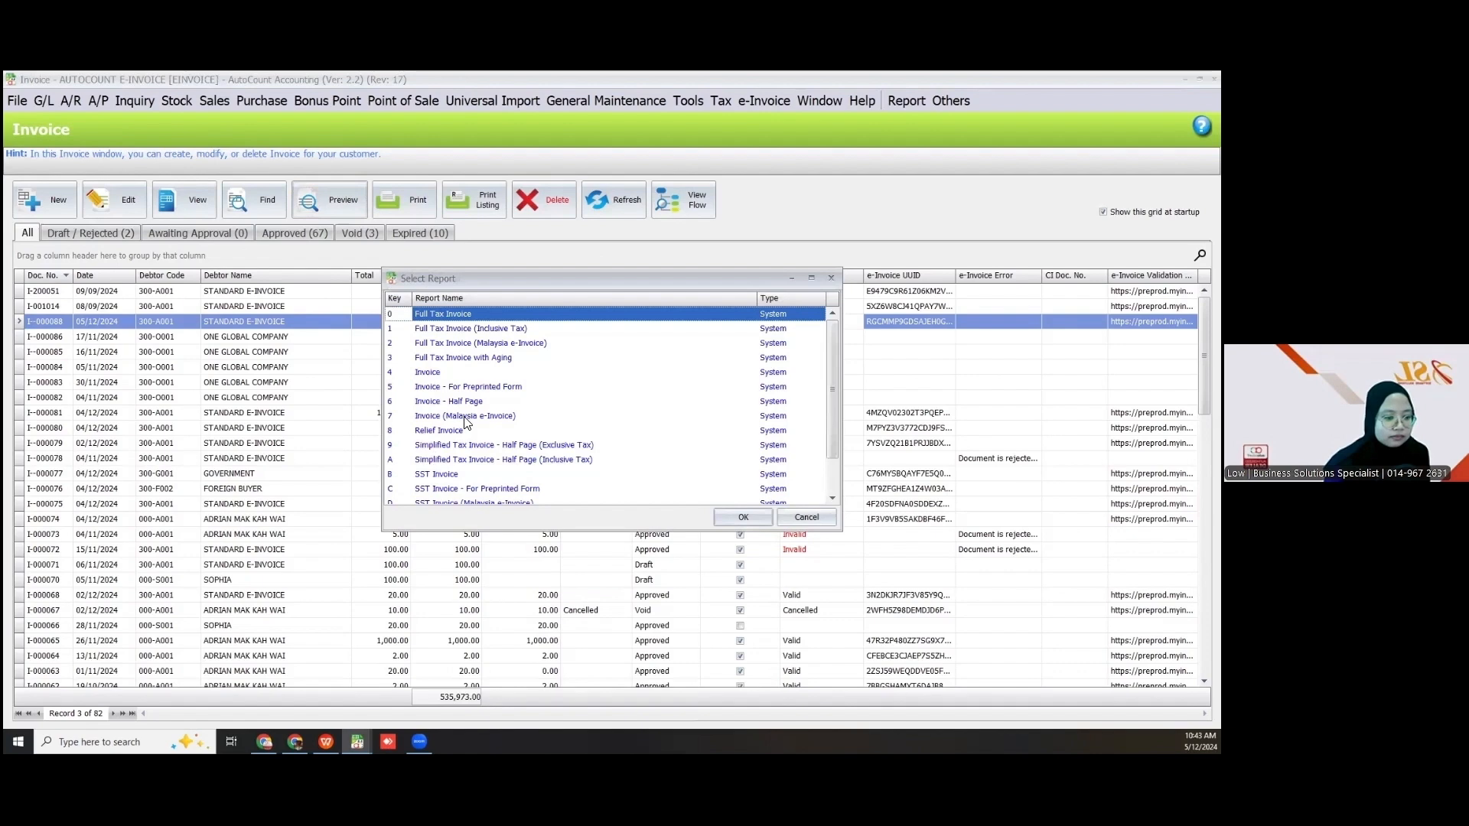
left_click(460, 421)
left_click(753, 521)
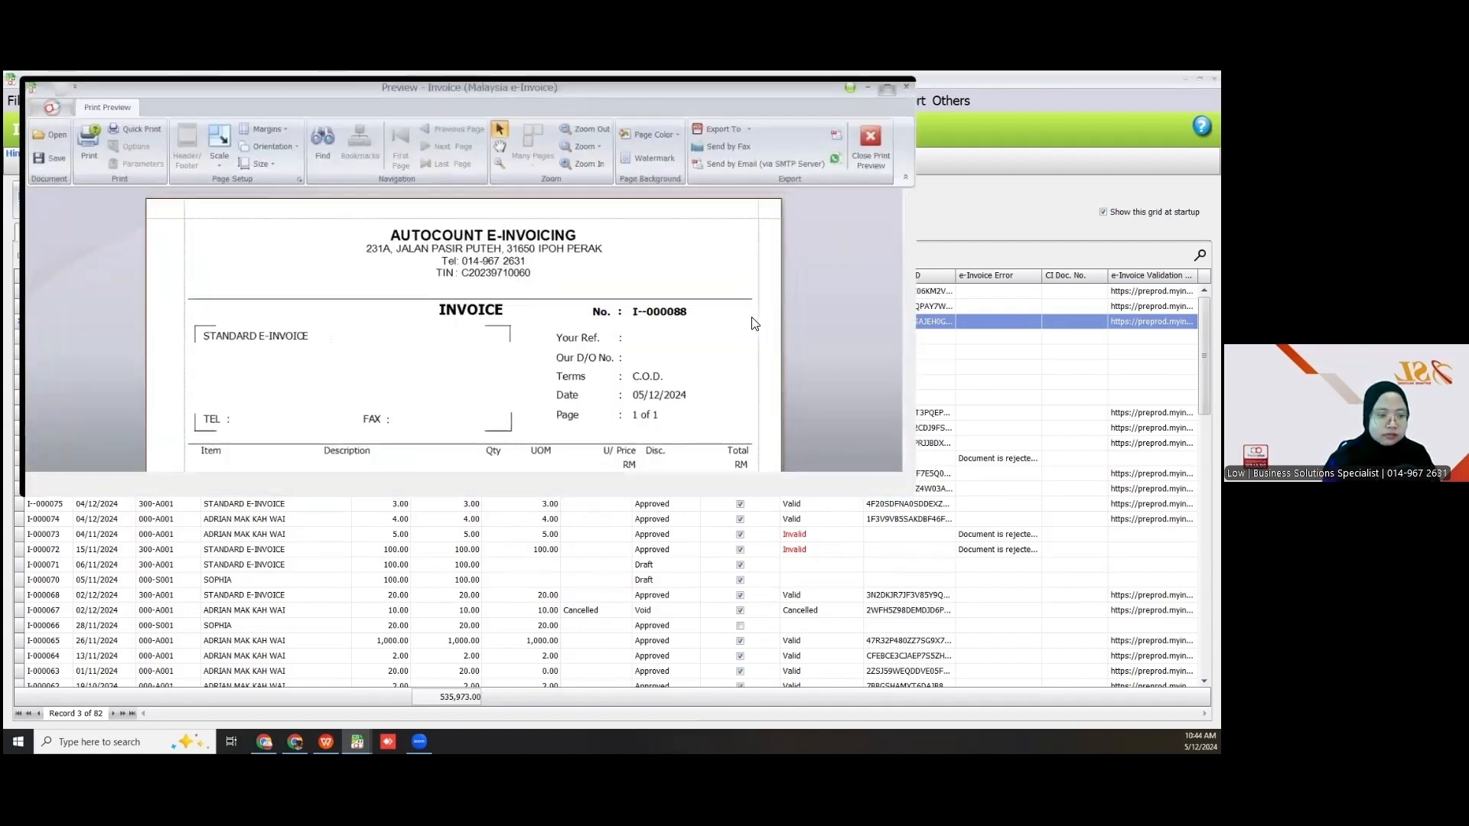
scroll(787, 328, "down", 5)
scroll(788, 328, "down", 2)
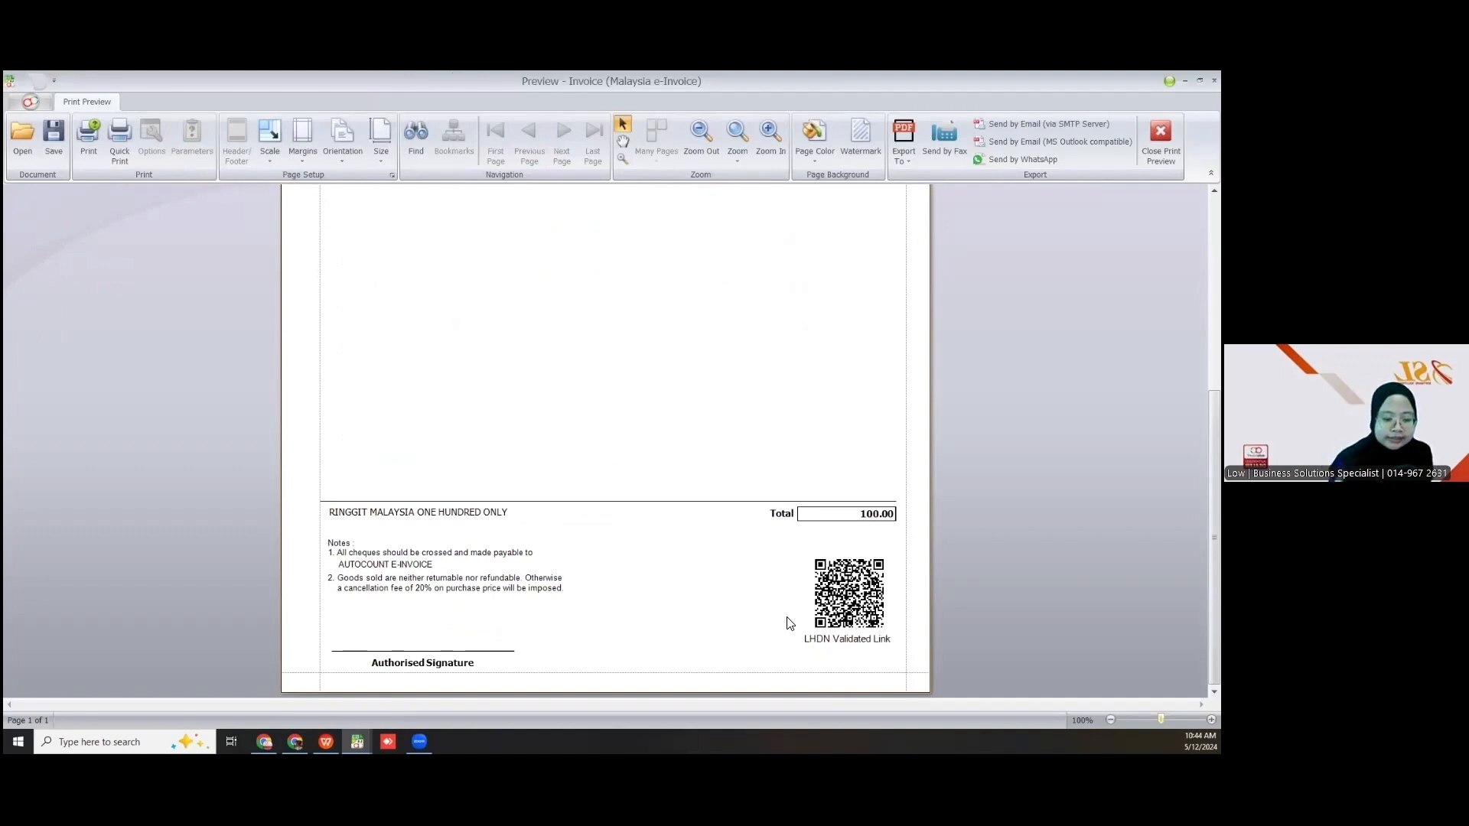
scroll(791, 623, "up", 7)
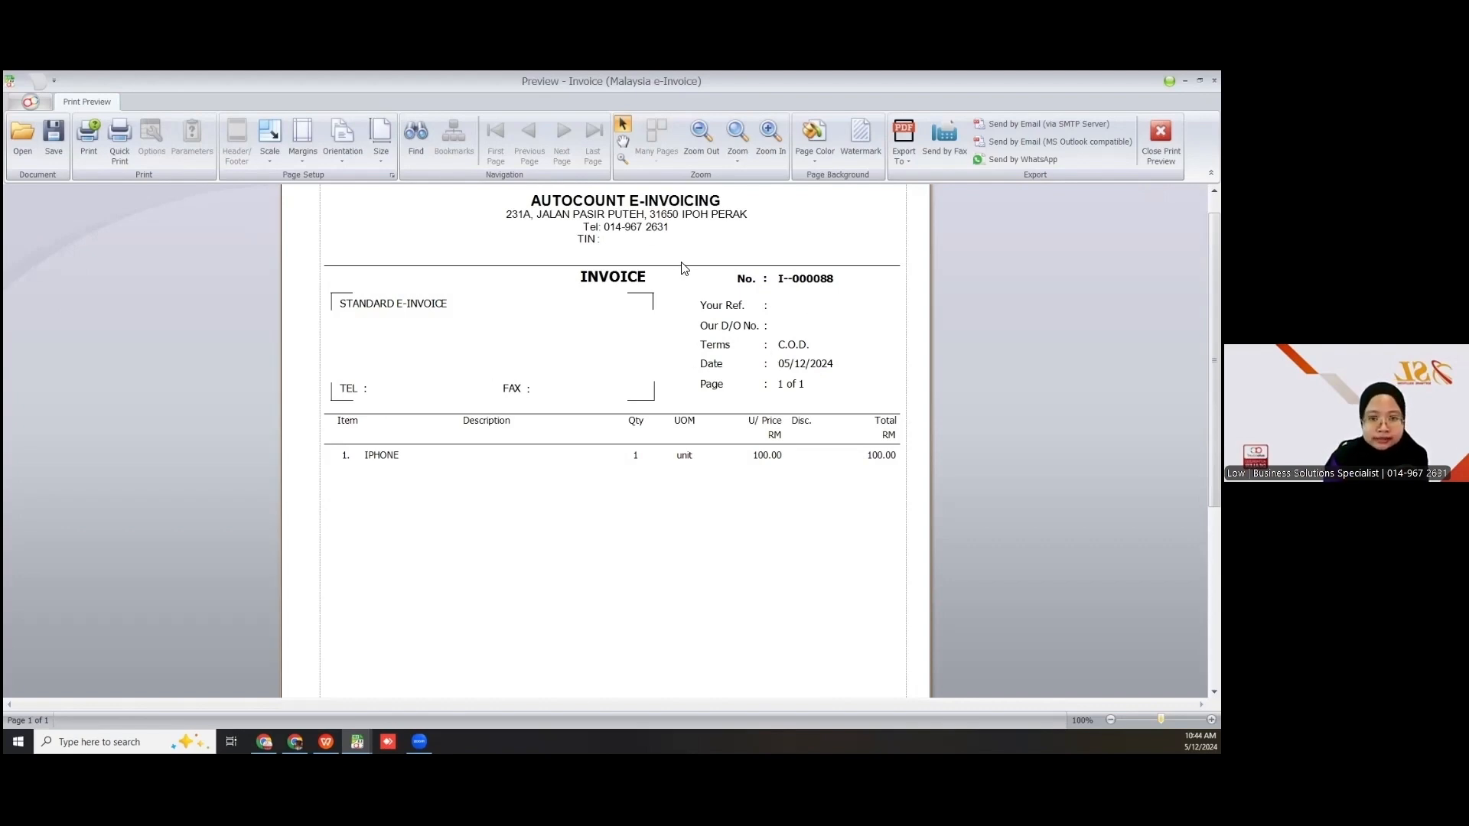
scroll(684, 268, "down", 5)
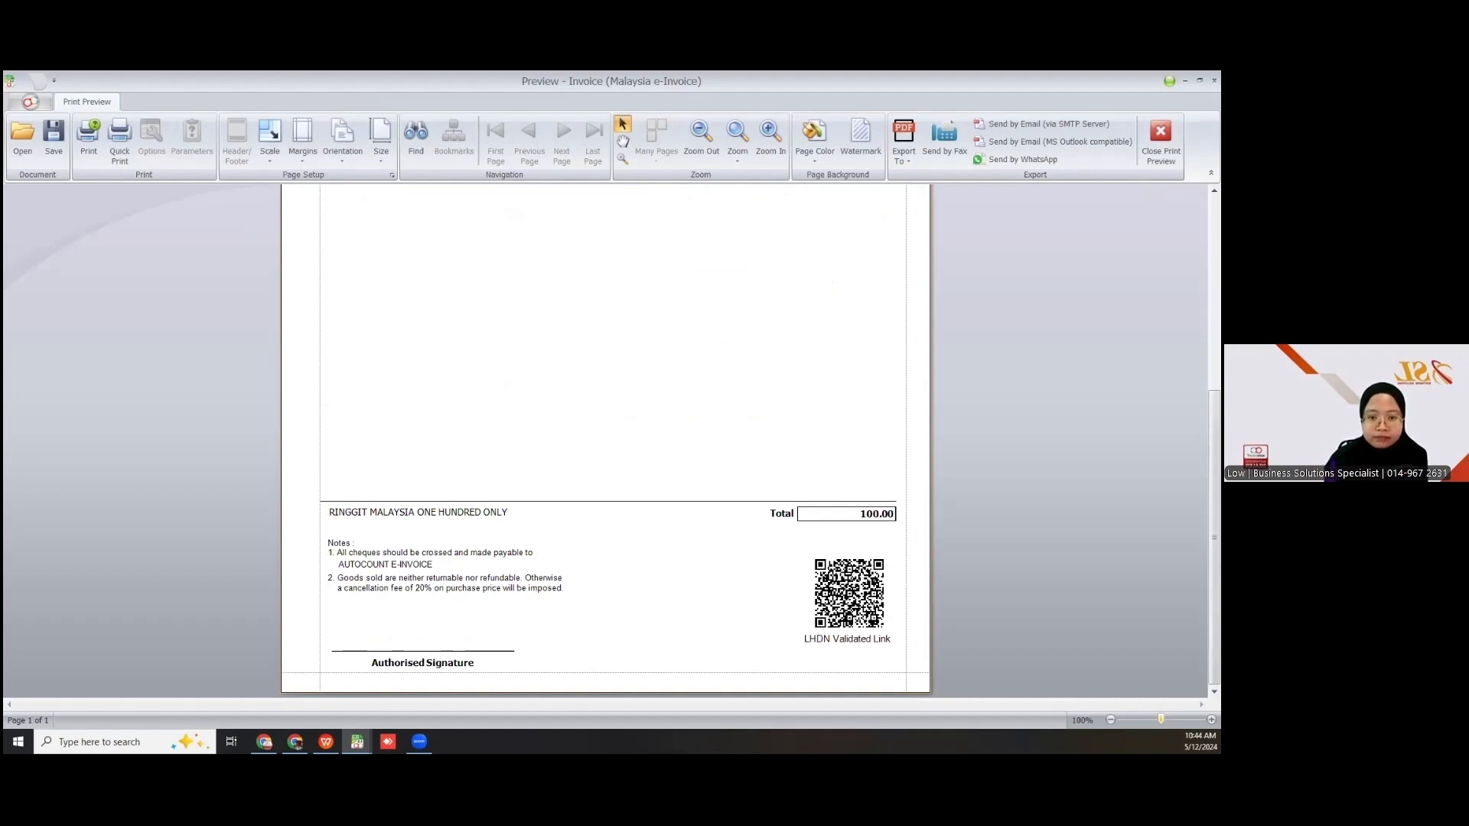
left_click(1161, 140)
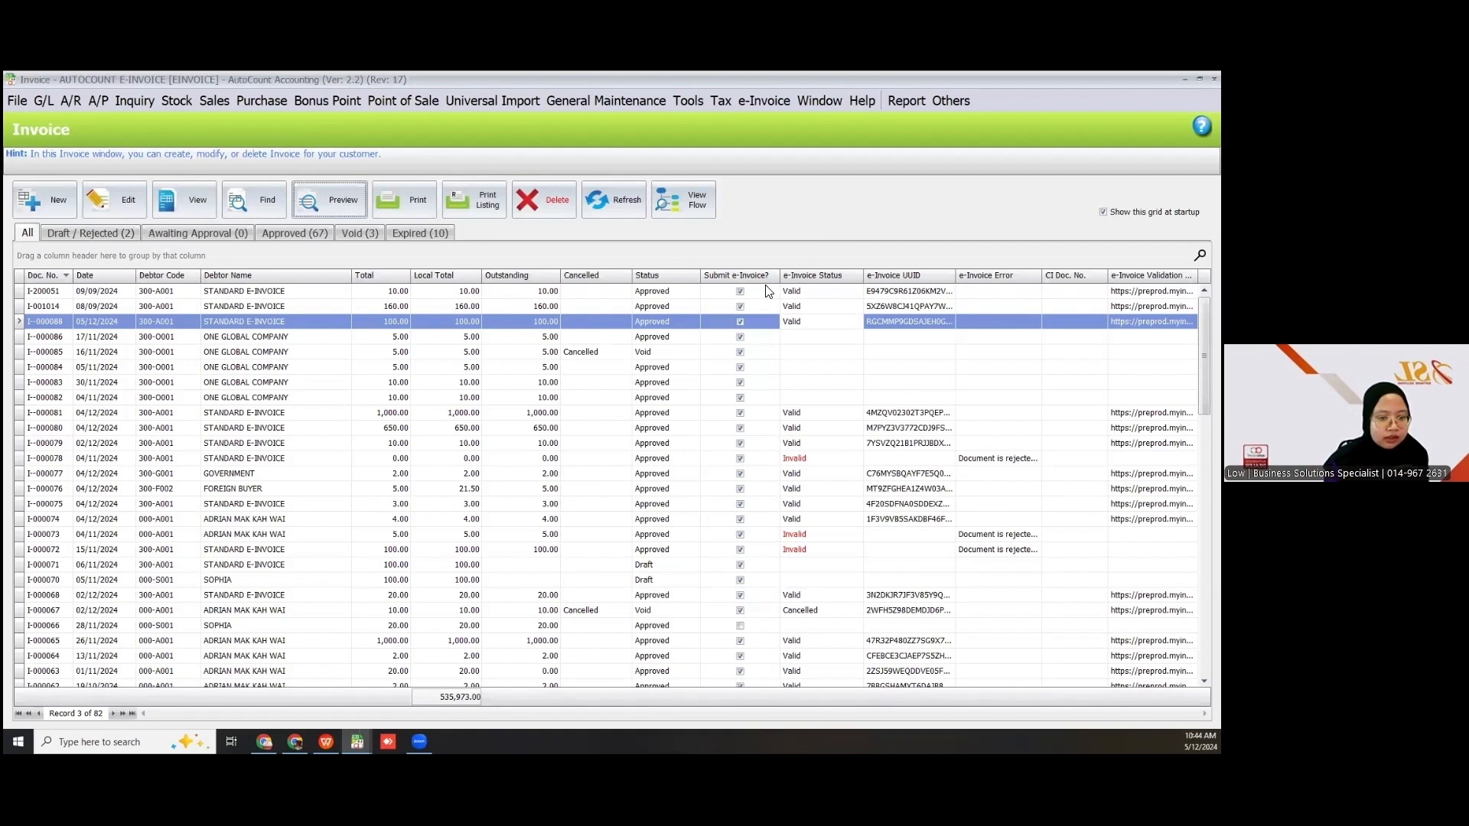
- Review the document status change log of the STANDARD E-INVOICE invoice dated 05/12/2024
right_click(291, 322)
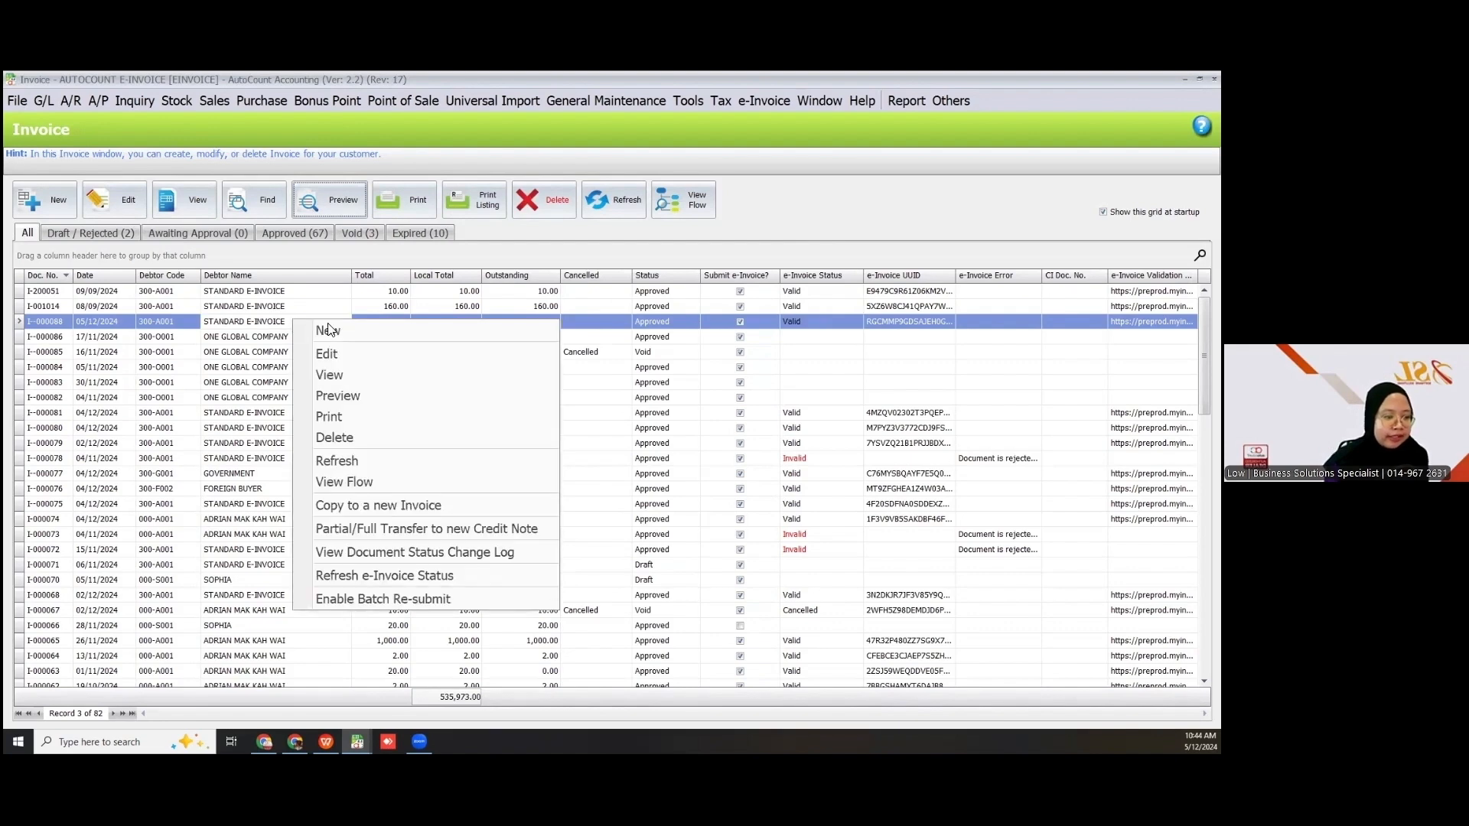
left_click(480, 562)
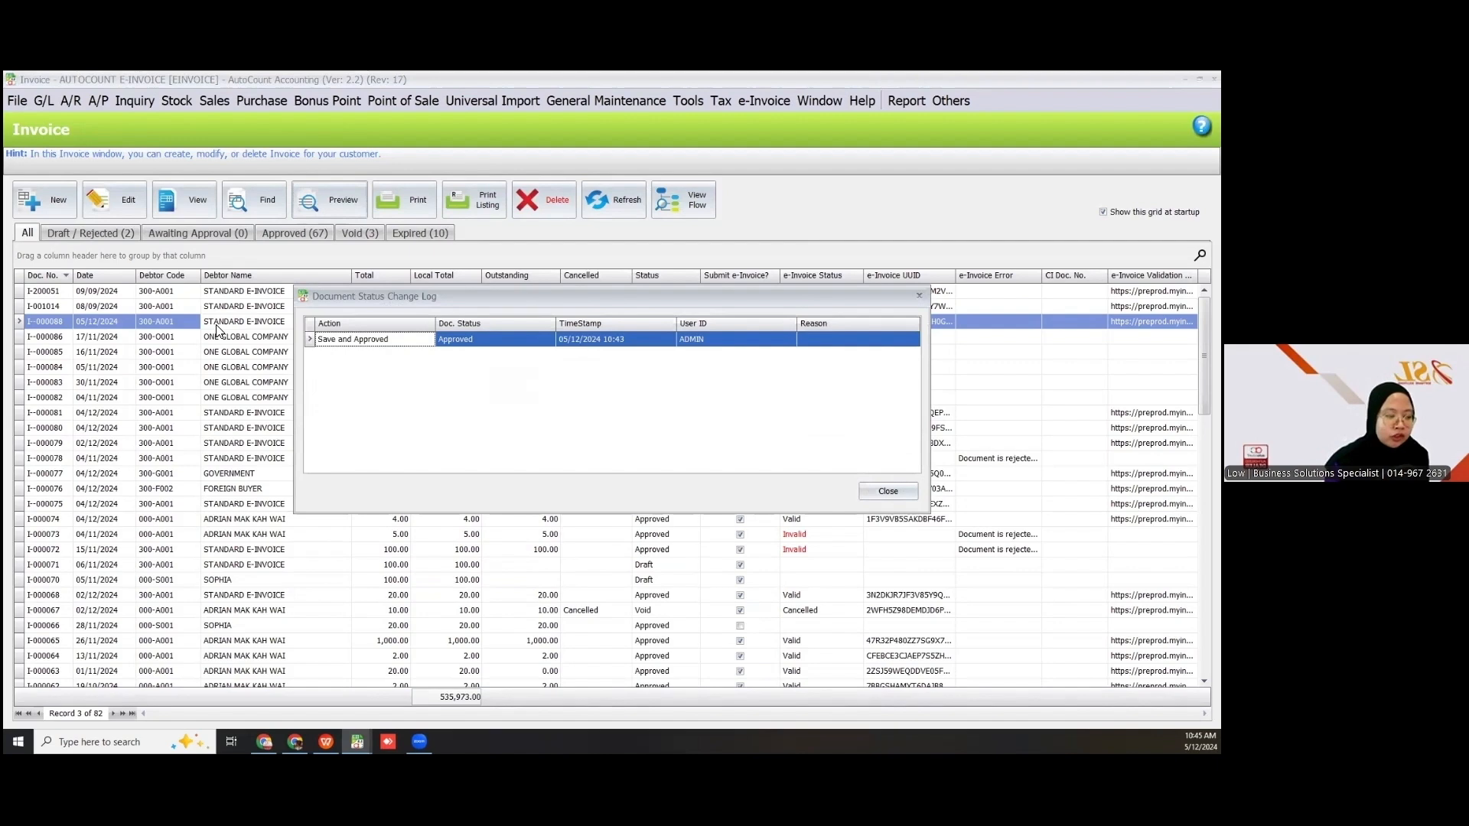
left_click(888, 493)
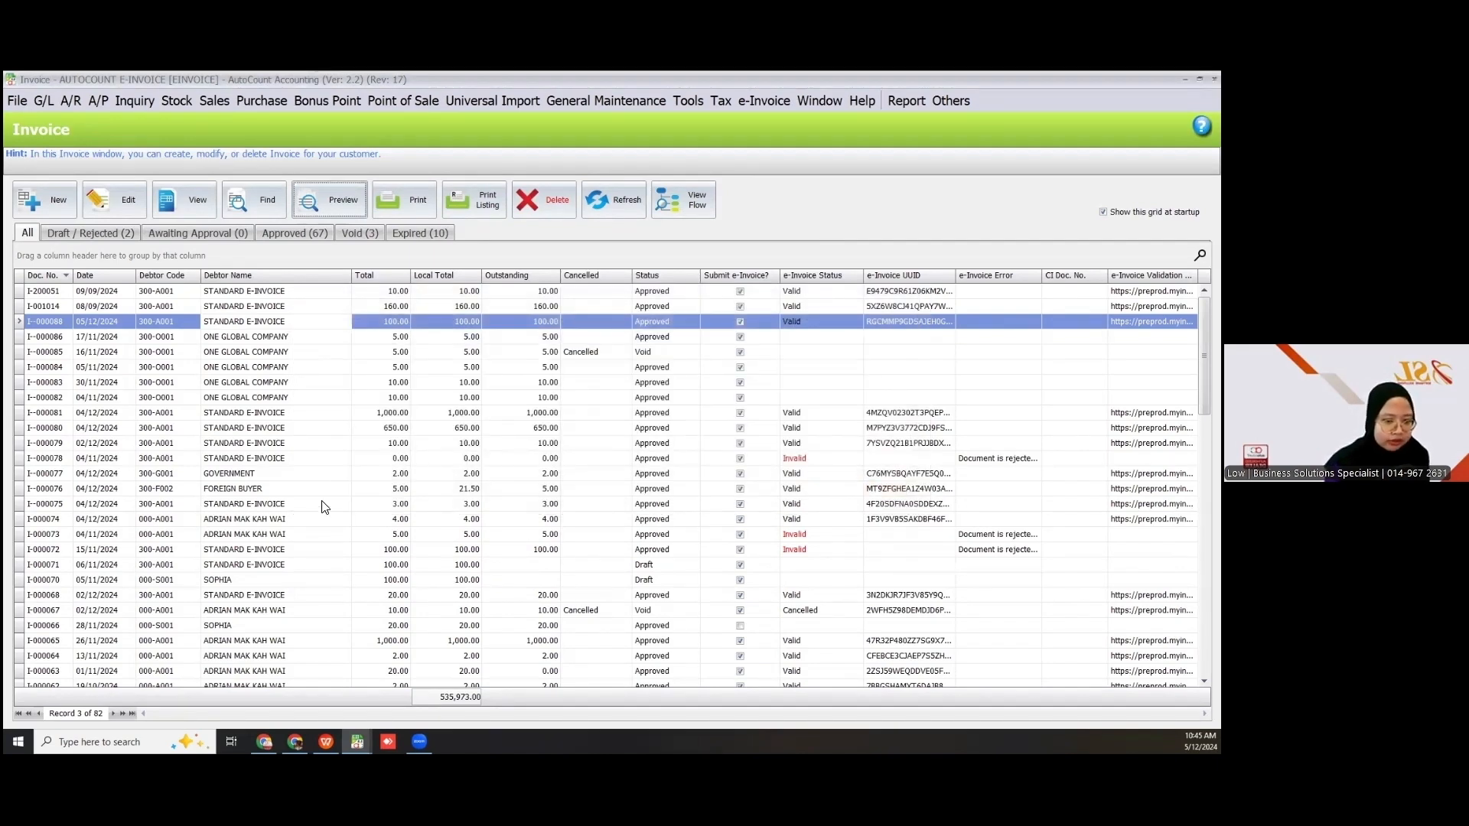
- Open the document status change log of the invalid 5.00 invoice dated 04/11/2024
left_click(283, 459)
right_click(292, 539)
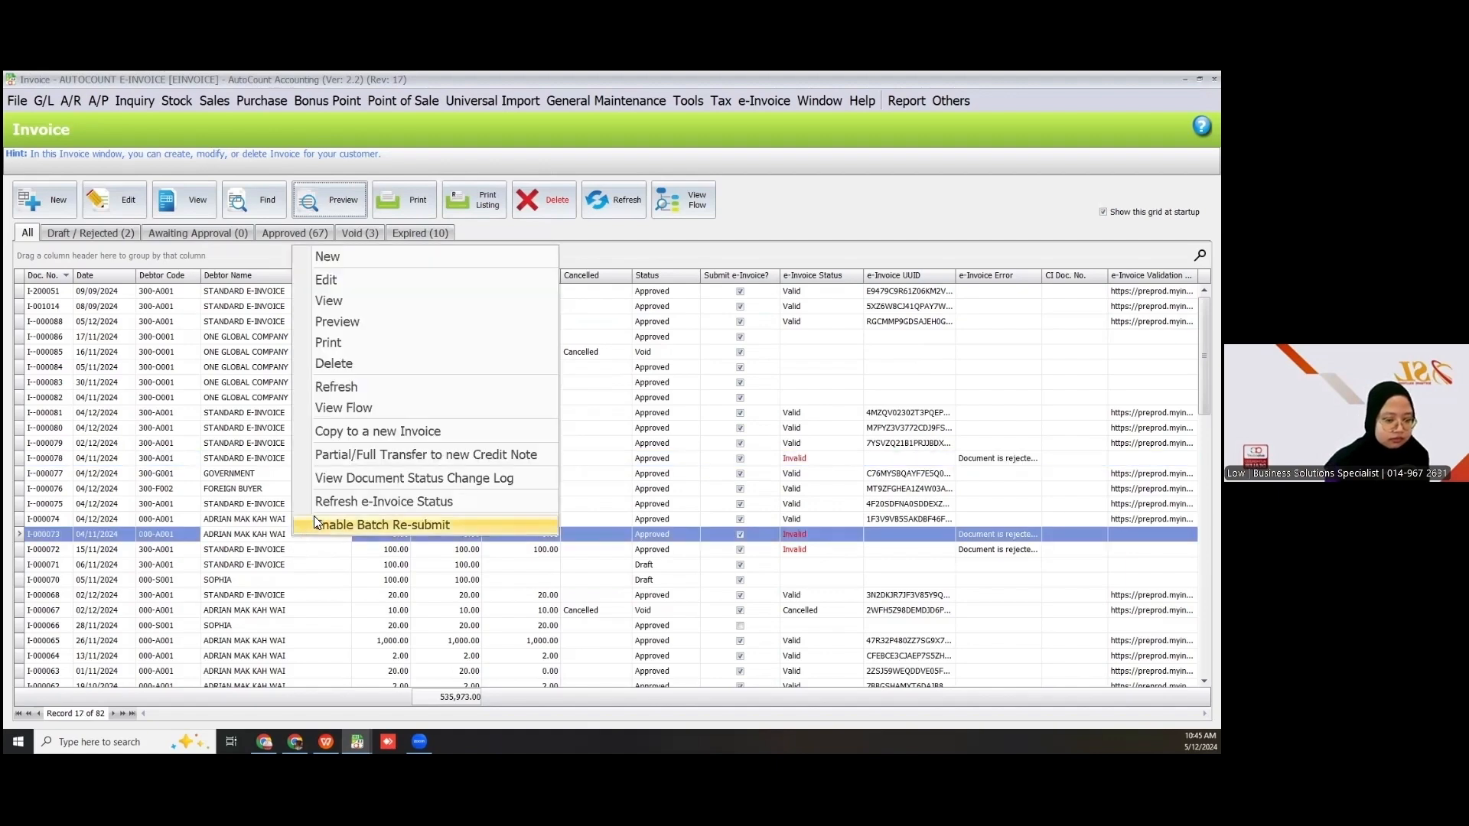
left_click(352, 479)
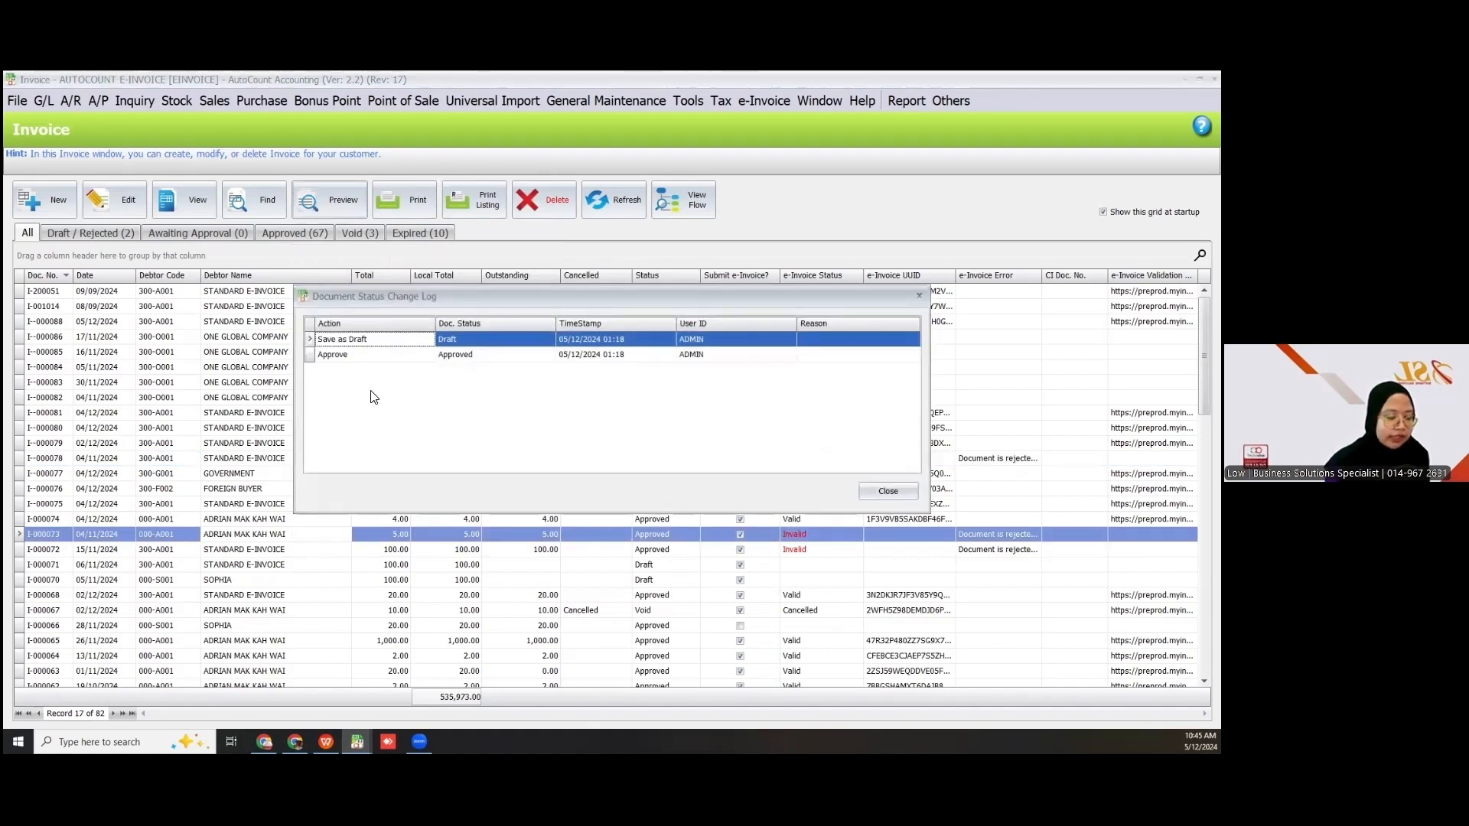